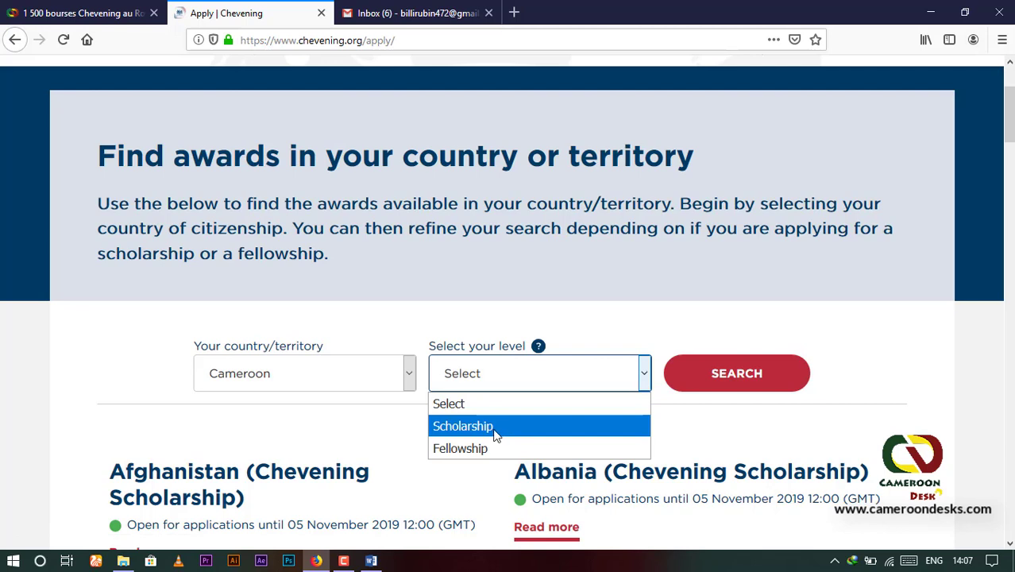
Step: Search Scholarship awards for Cameroon and start the application from the Cameroon page
click(499, 429)
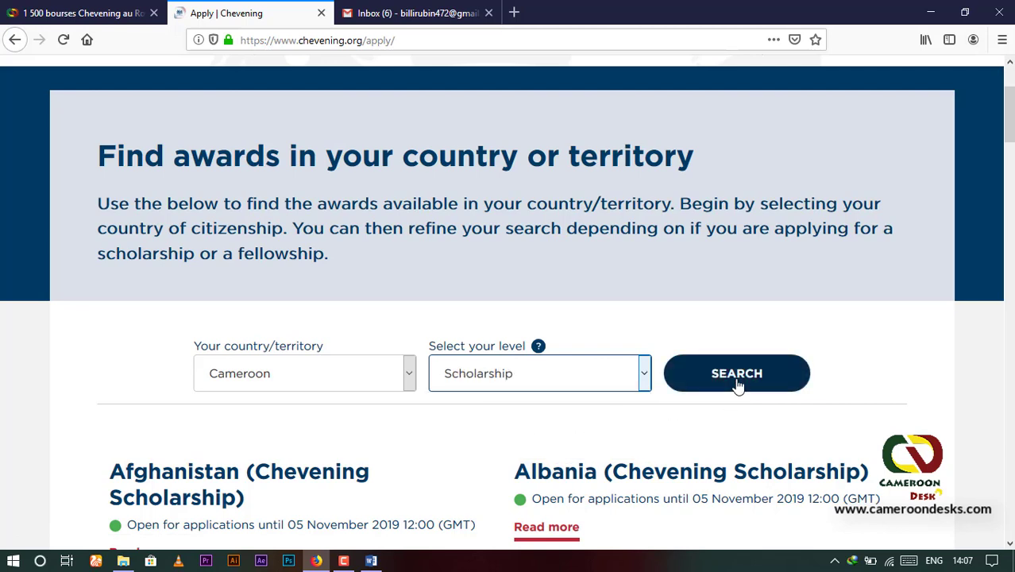
click(738, 380)
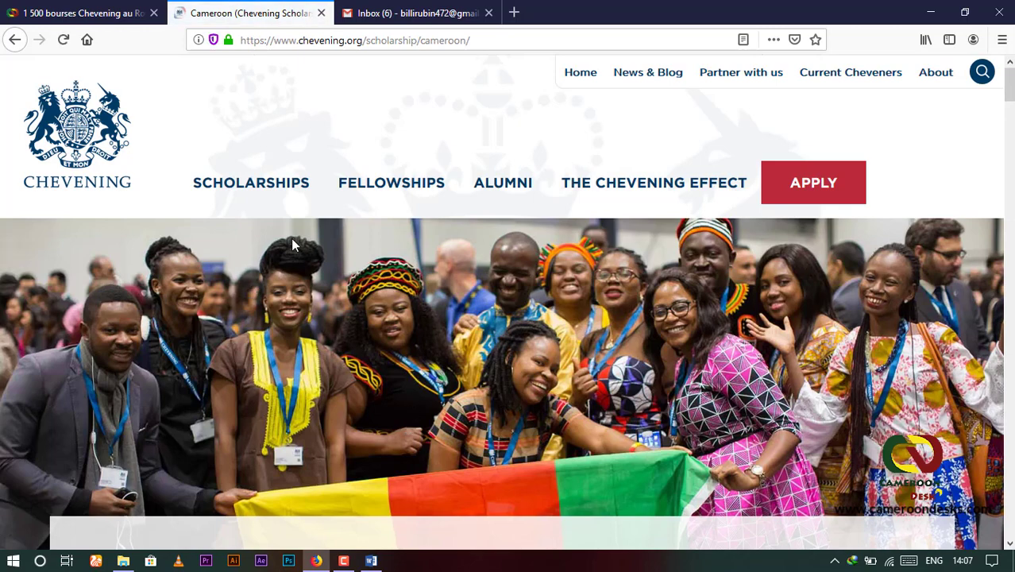
scroll(291, 238, down, 3)
scroll(208, 302, down, 2)
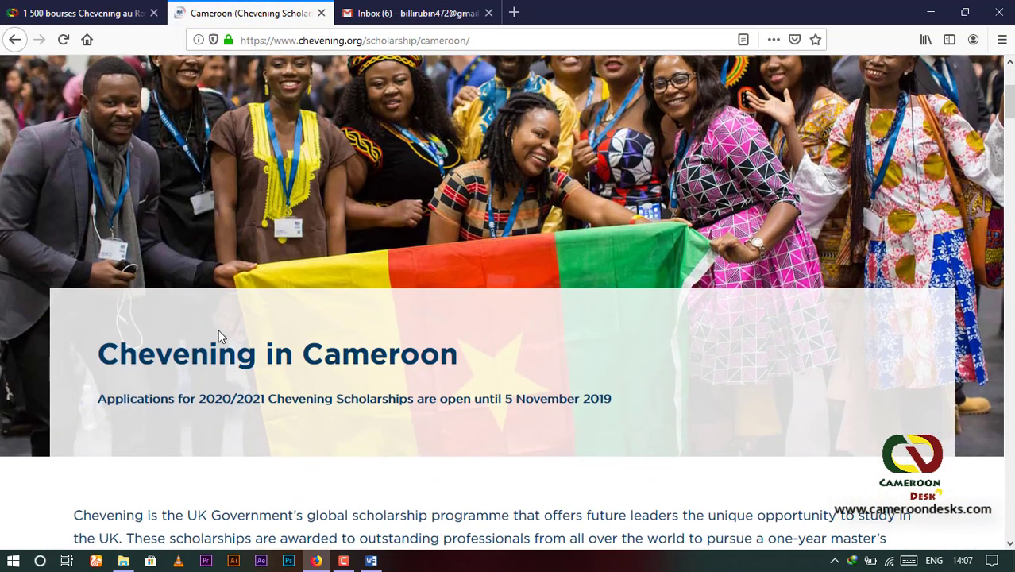
scroll(432, 357, down, 8)
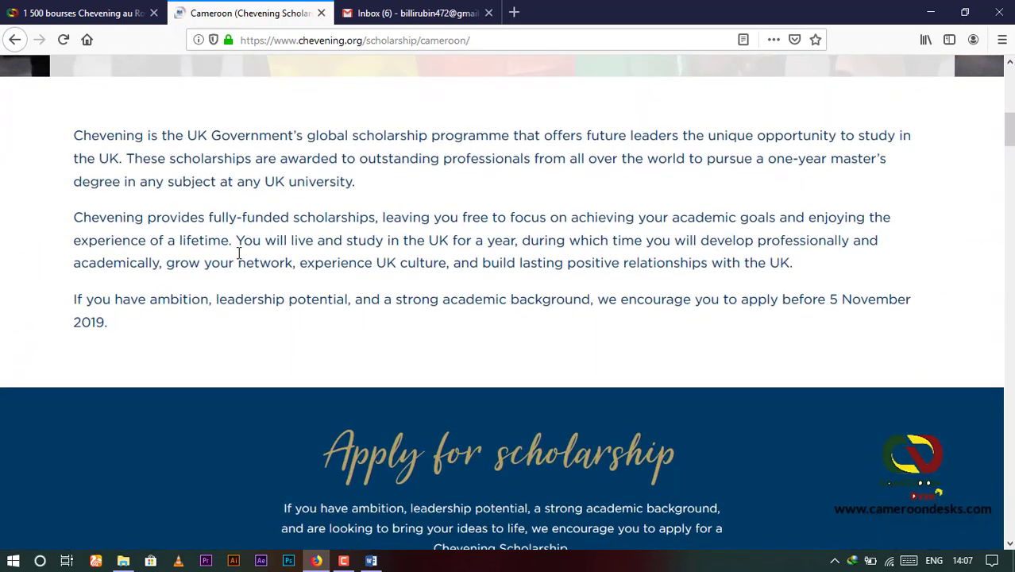
scroll(625, 186, down, 6)
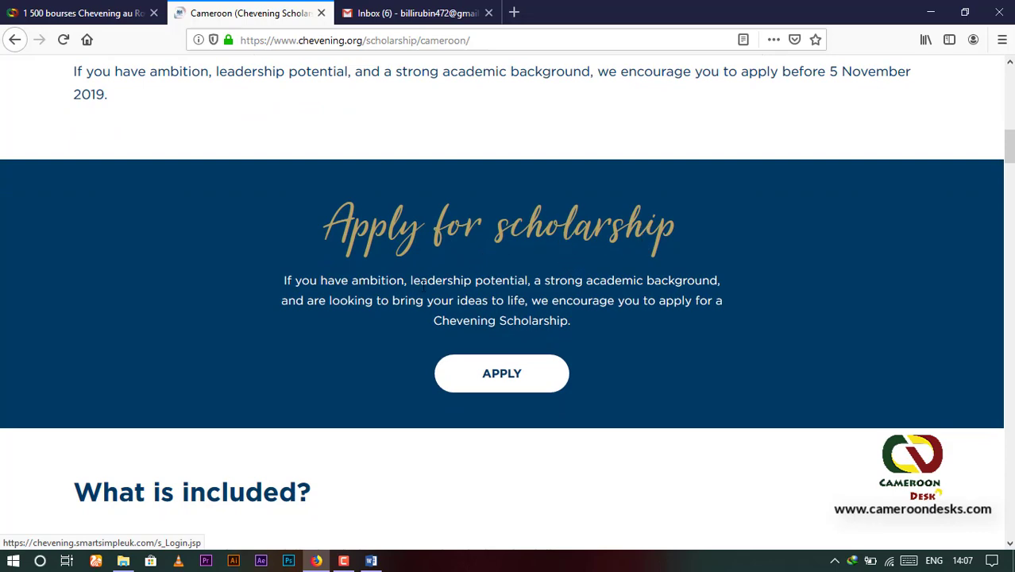
click(502, 375)
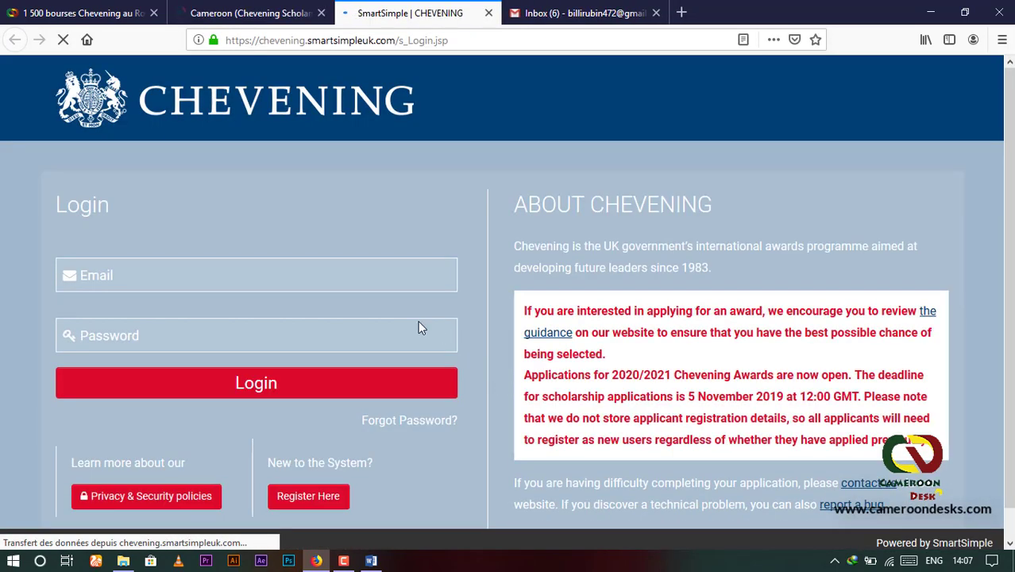
scroll(324, 242, down, 1)
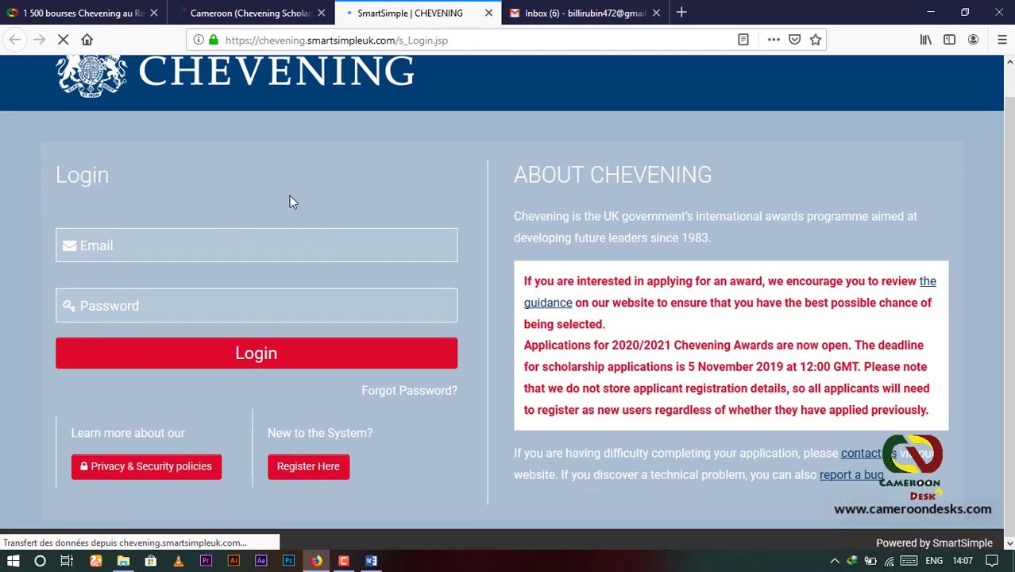
scroll(290, 205, up, 1)
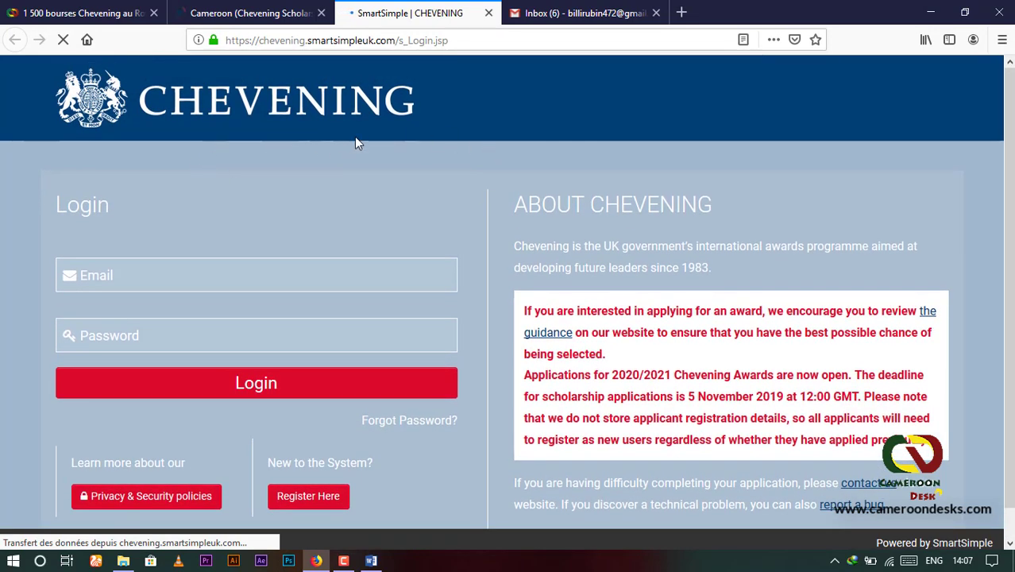
scroll(434, 301, down, 1)
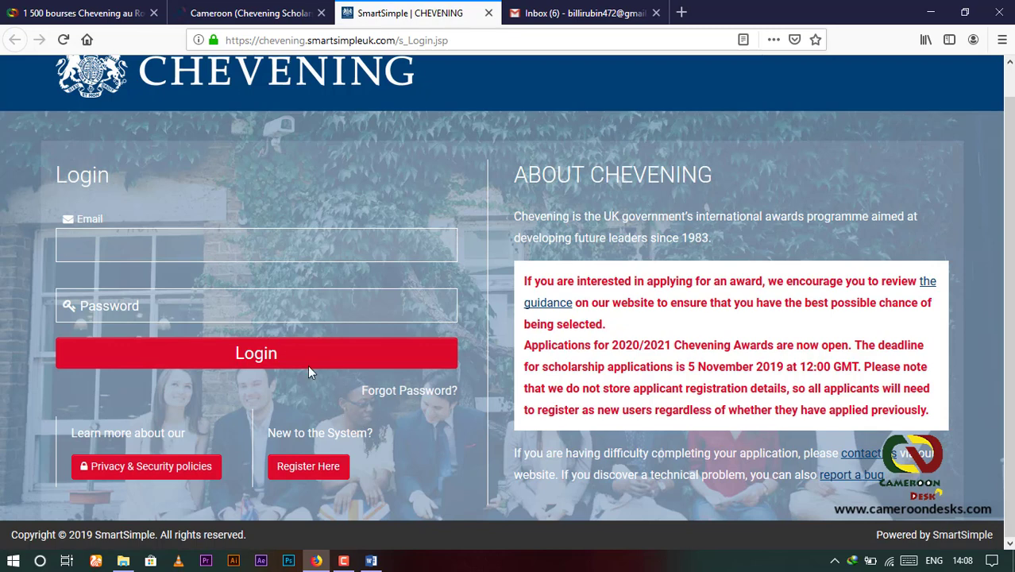
Step: Open the new-applicant registration form and set the title to Mr
click(309, 468)
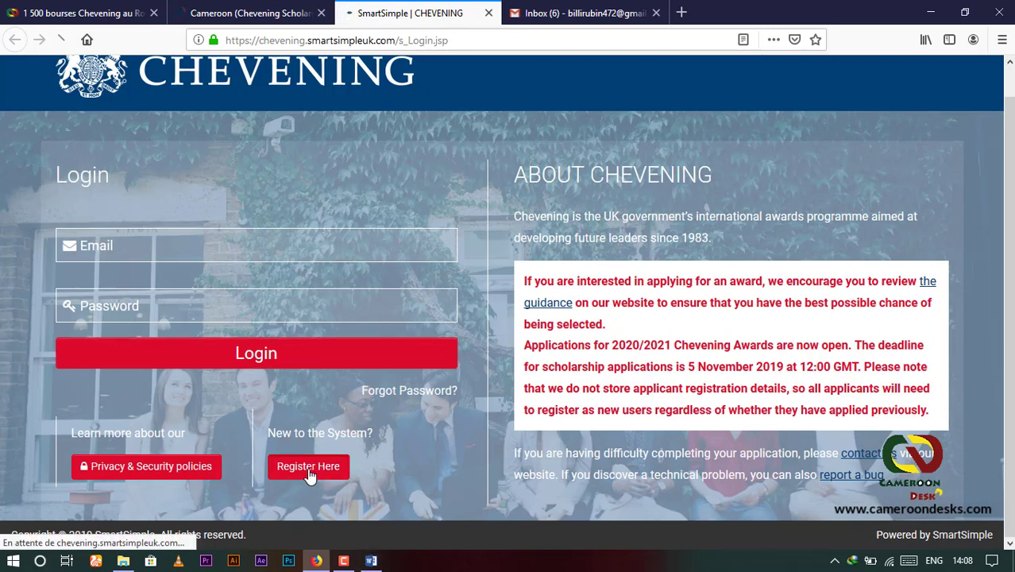
scroll(301, 385, down, 3)
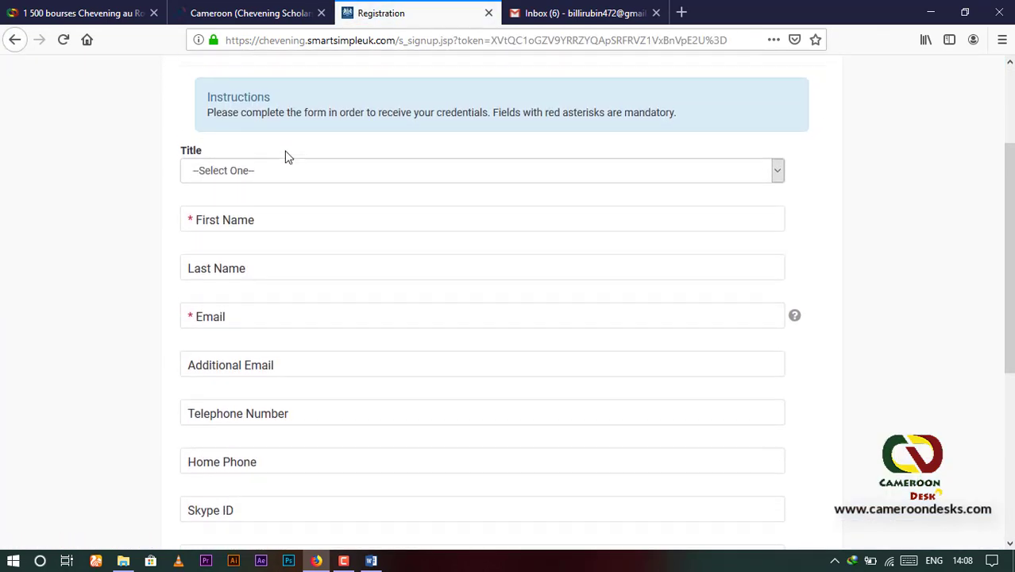
scroll(257, 249, up, 3)
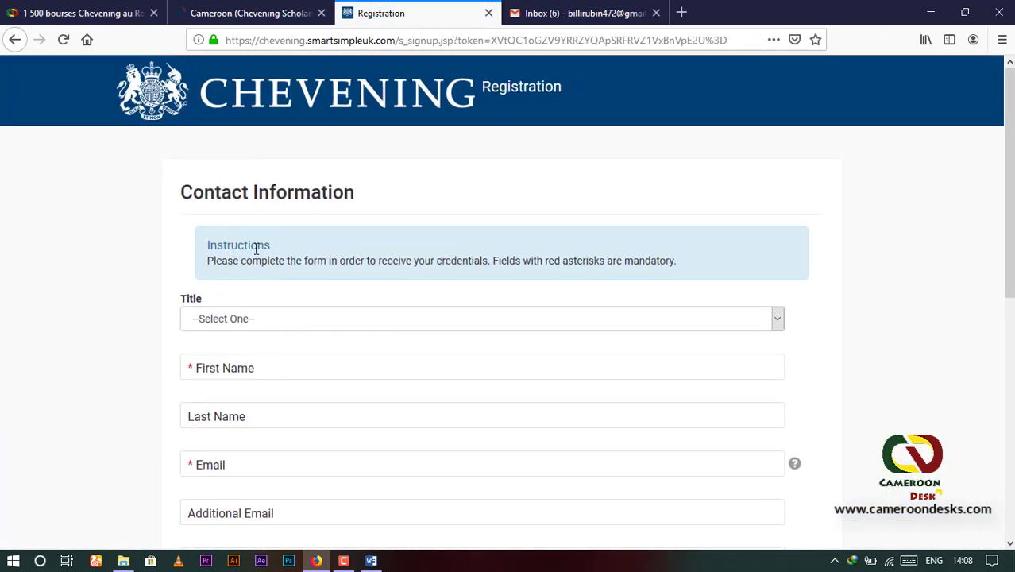
click(779, 319)
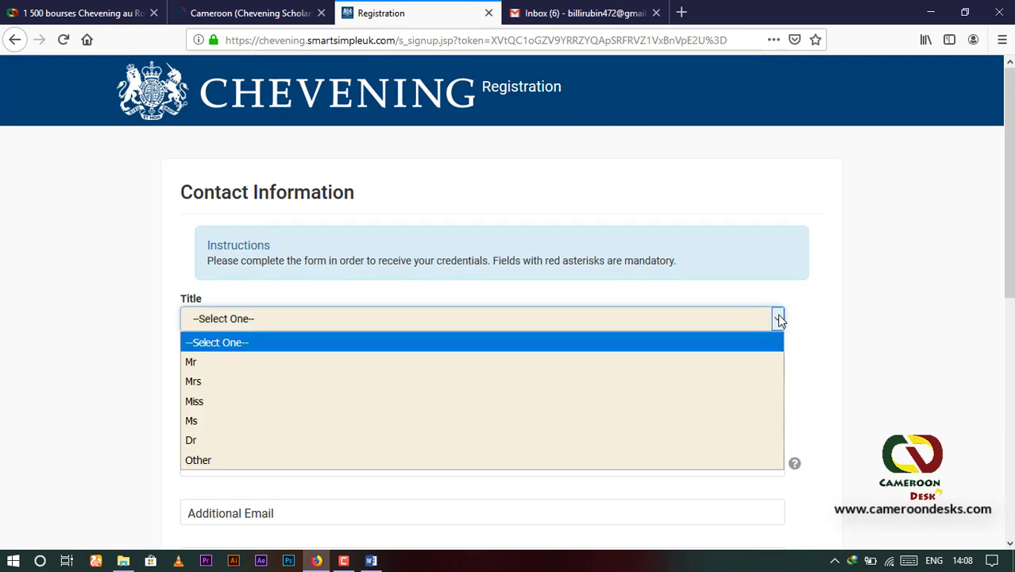
click(195, 364)
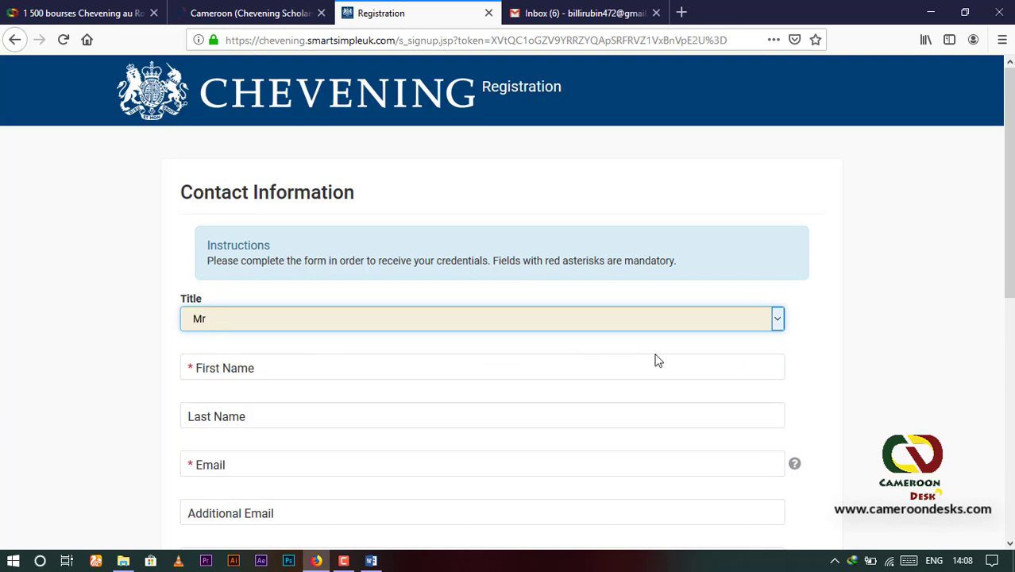
Step: Enter the applicant's first name, last name and e-mail address
click(545, 368)
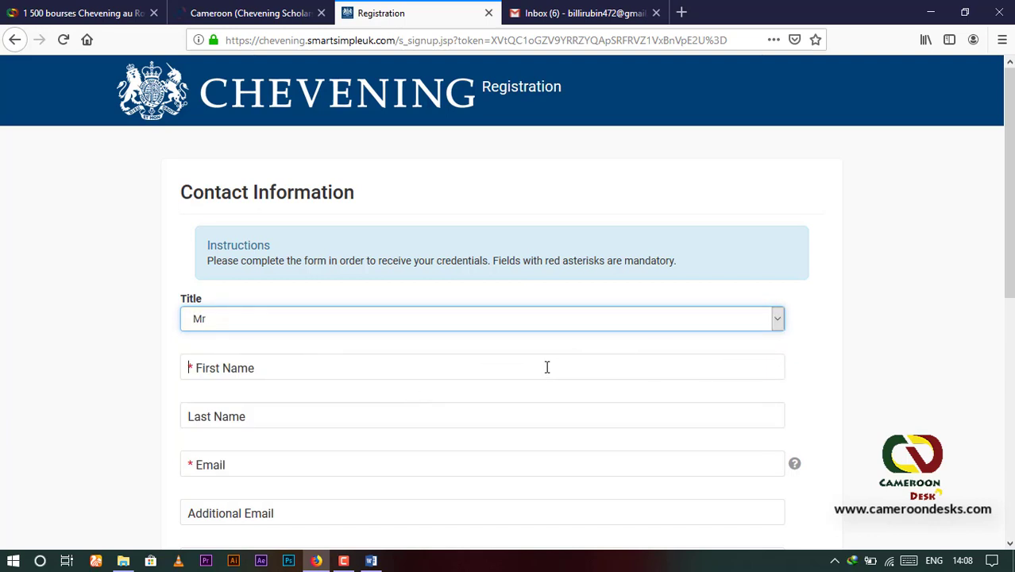
text(Billi)
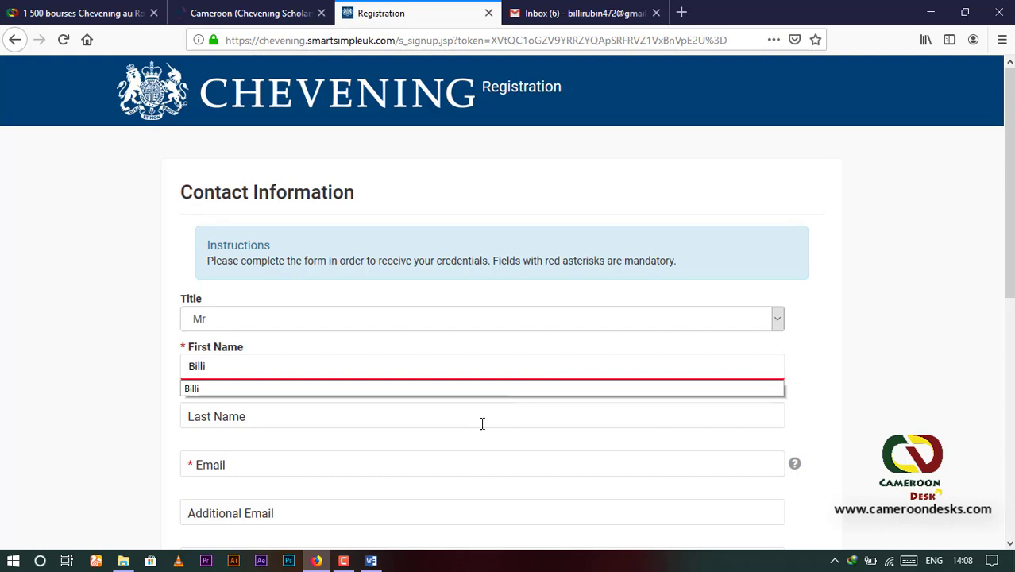
click(282, 418)
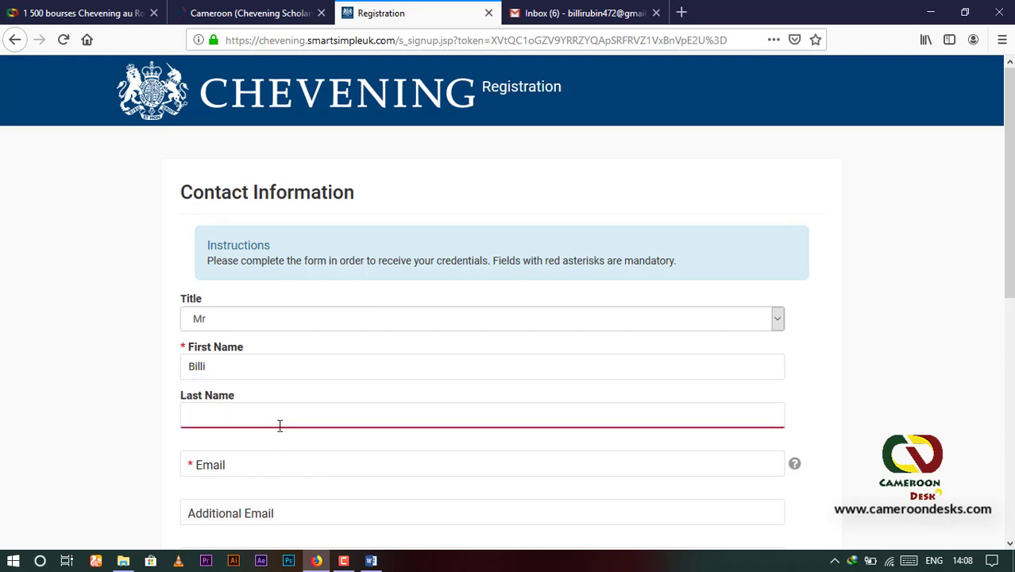
text(R)
click(227, 436)
click(235, 465)
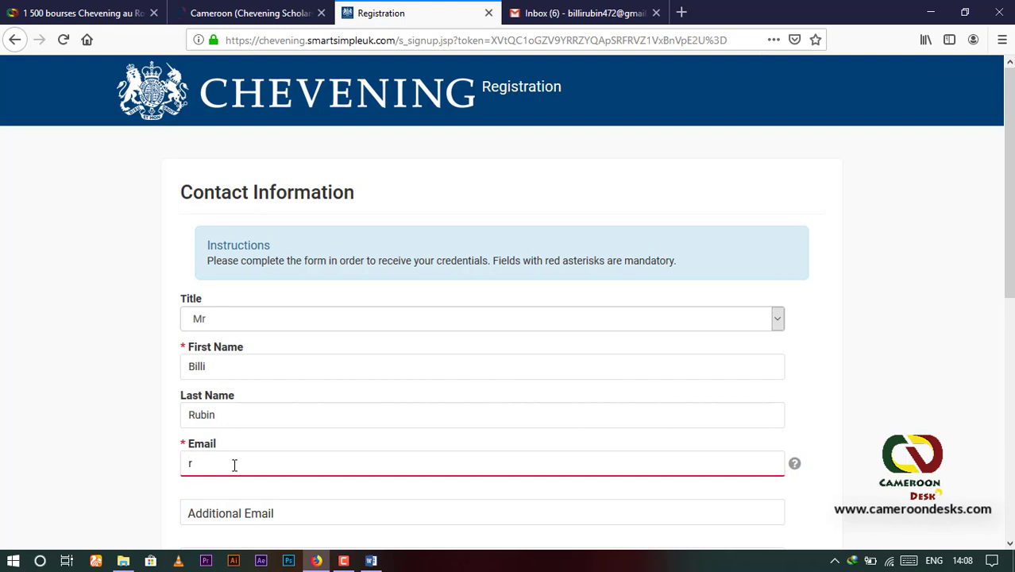
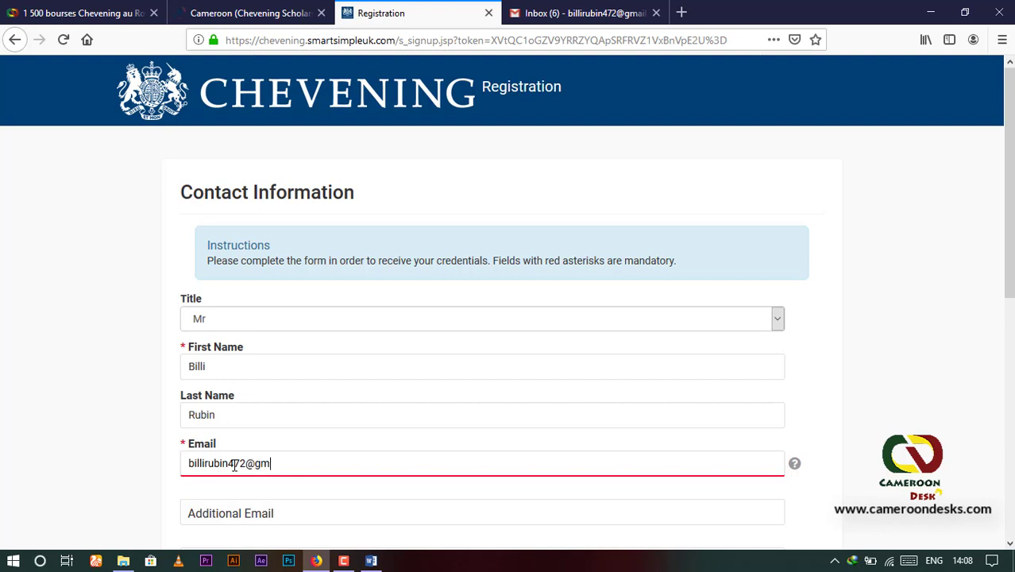
scroll(271, 473, down, 2)
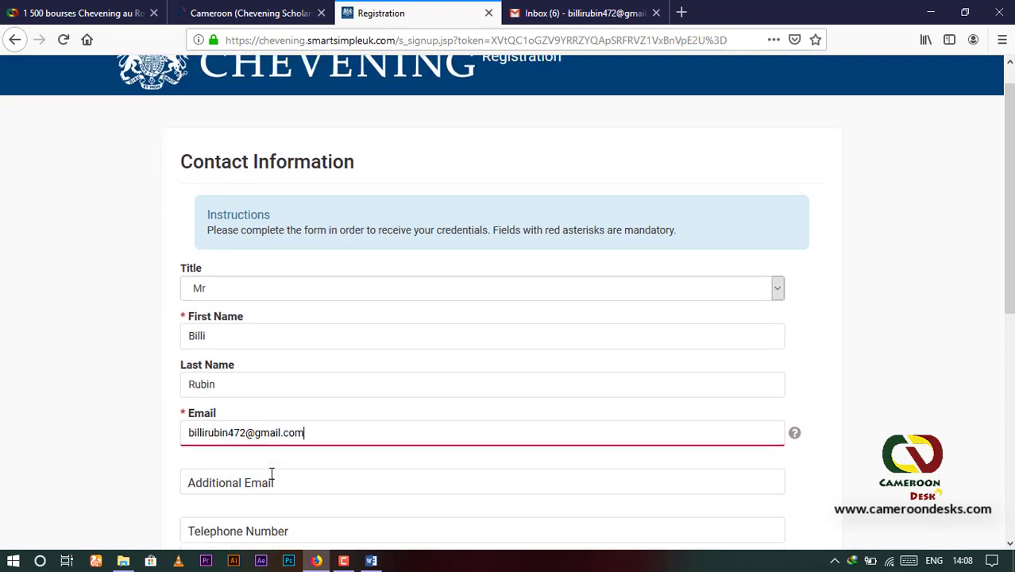
scroll(238, 444, down, 3)
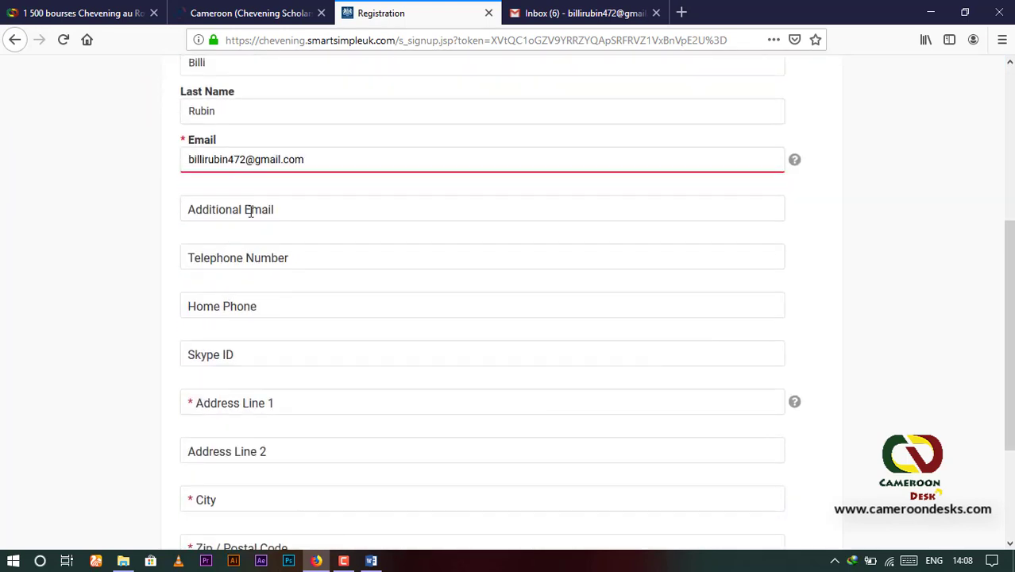
Step: Fill in the street address and city from suggestions, and enter the postal code
click(228, 404)
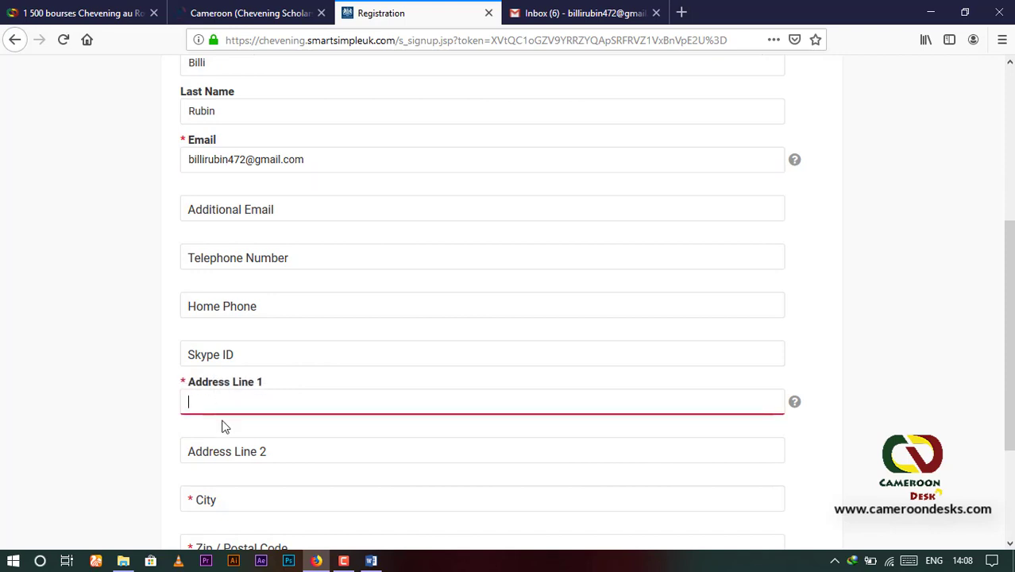
text(Cr)
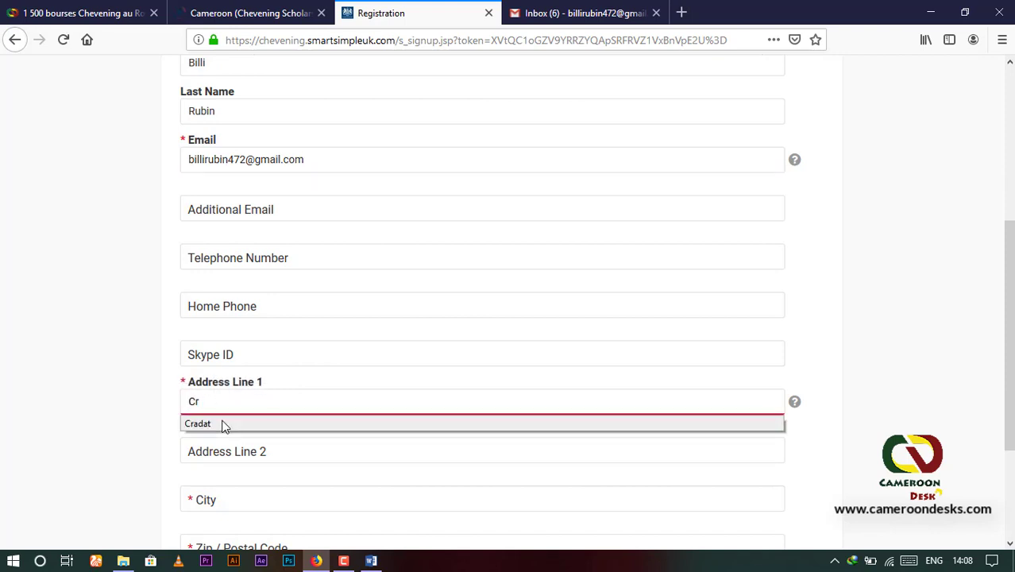
click(224, 426)
scroll(238, 452, down, 3)
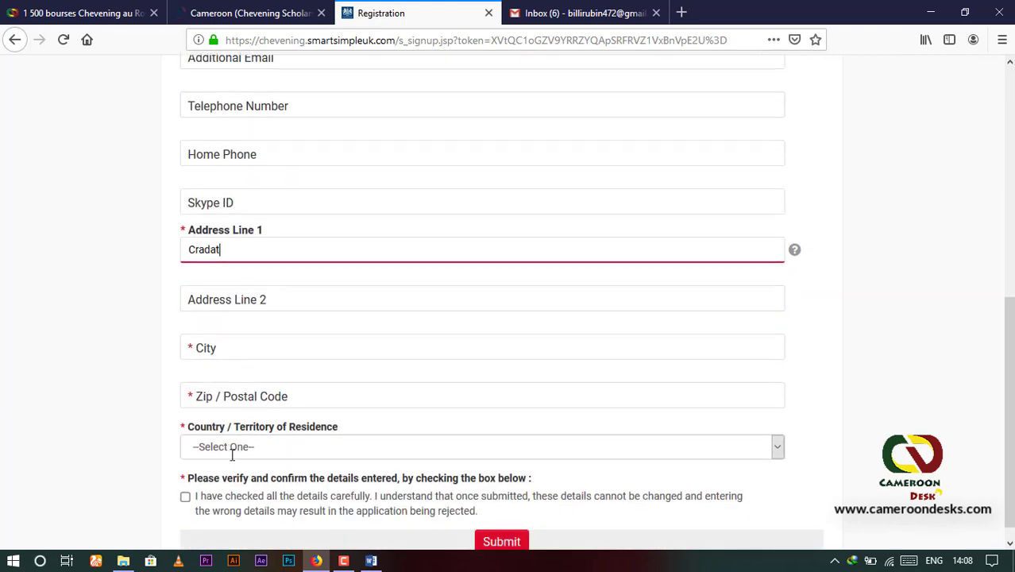
click(270, 345)
text(Y)
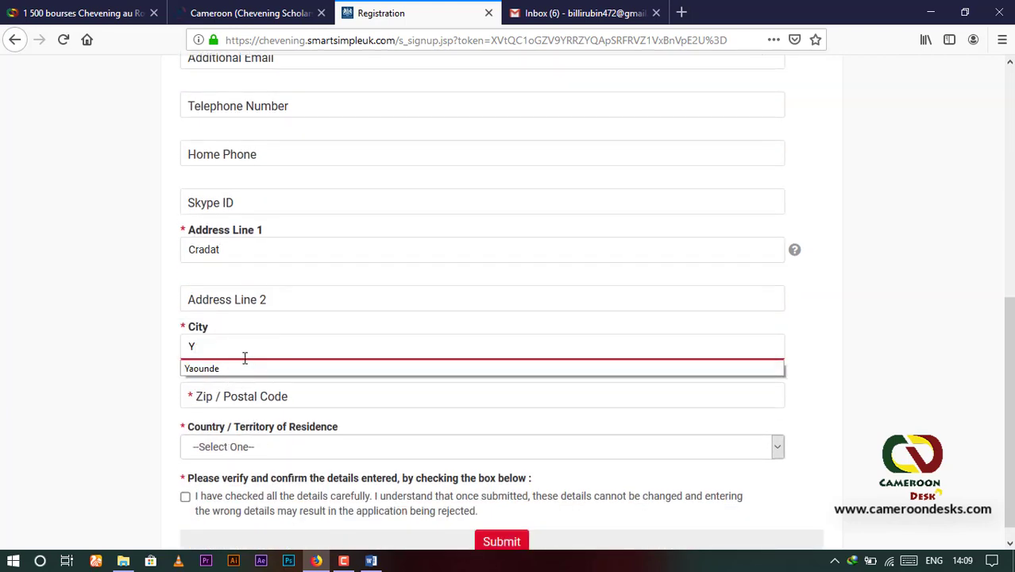
click(236, 370)
key(Tab)
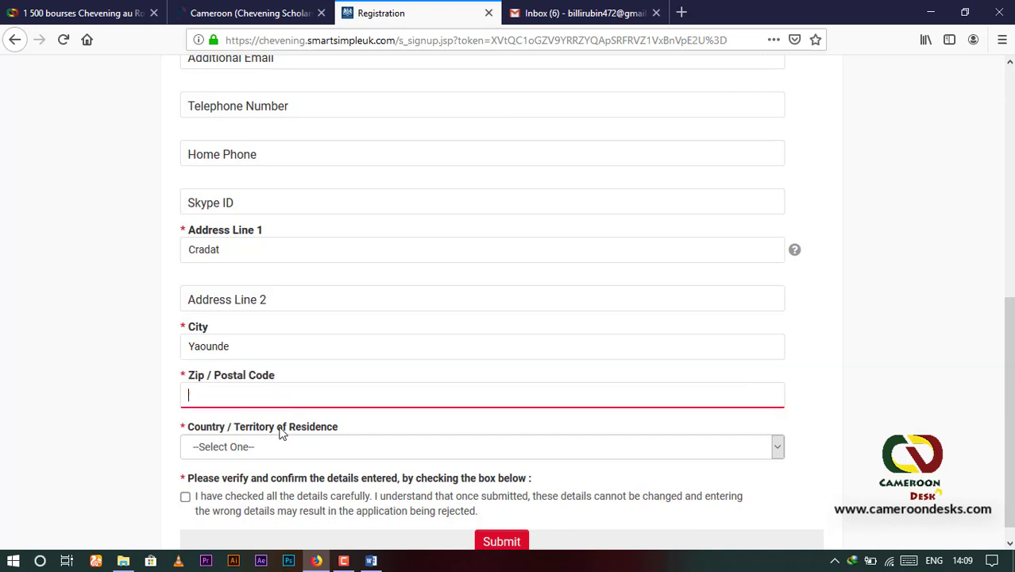
text(12)
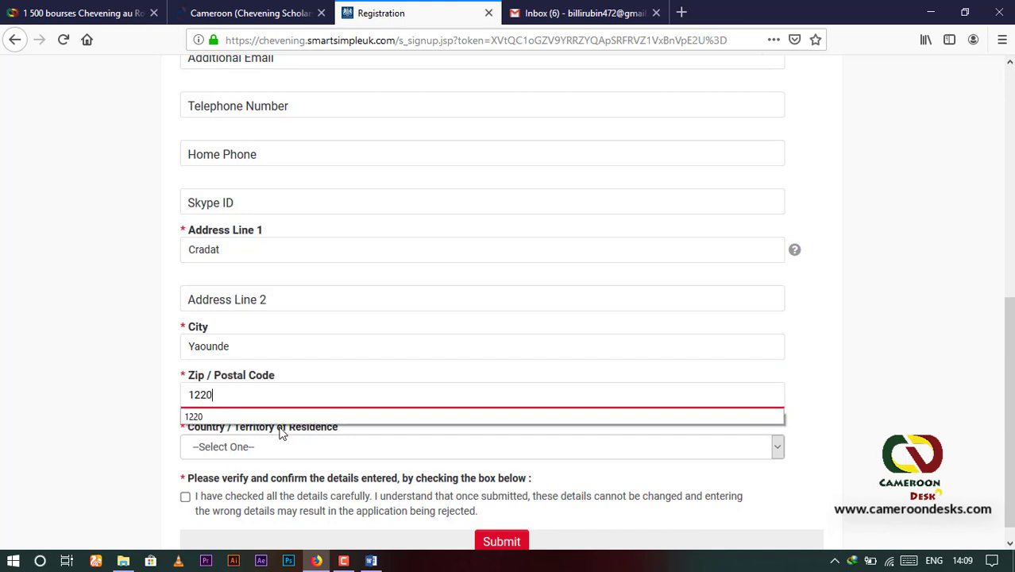
text(20)
Step: Set country of residence to Cameroon, tick the verification checkbox, and submit the registration
click(224, 447)
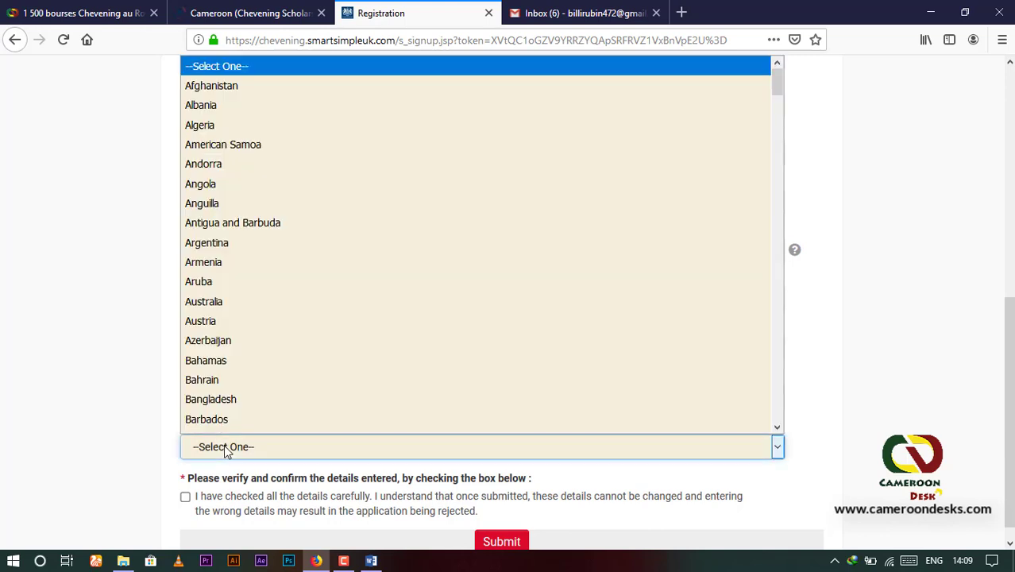
scroll(381, 300, down, 8)
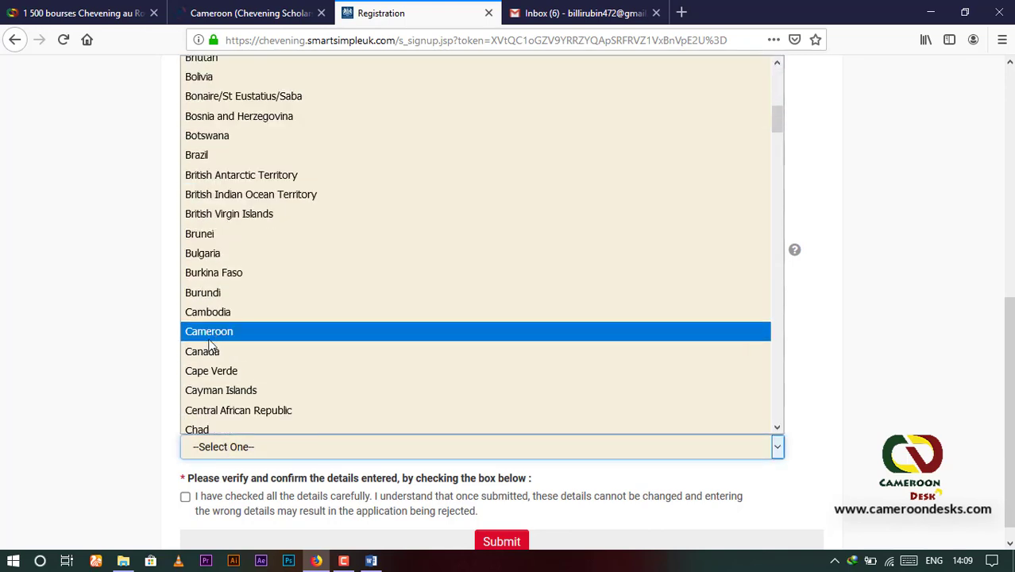
click(215, 331)
scroll(256, 414, down, 1)
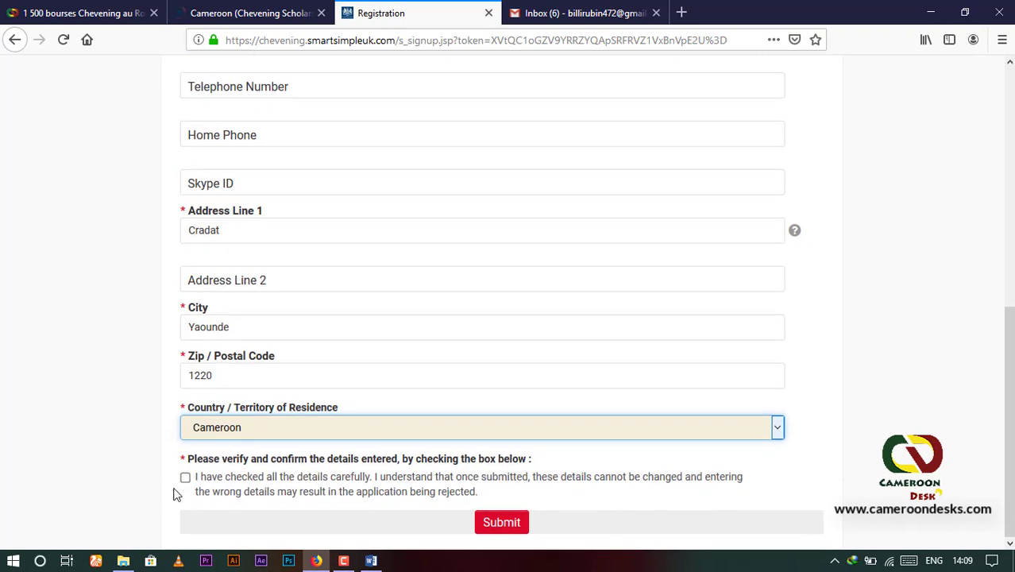
click(185, 477)
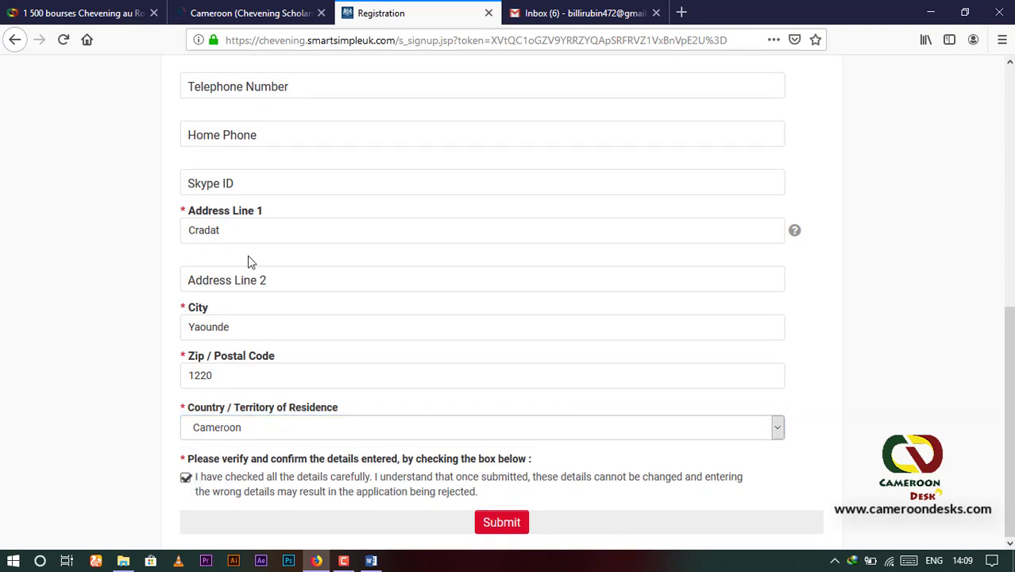
scroll(250, 260, up, 4)
scroll(256, 354, down, 4)
click(502, 522)
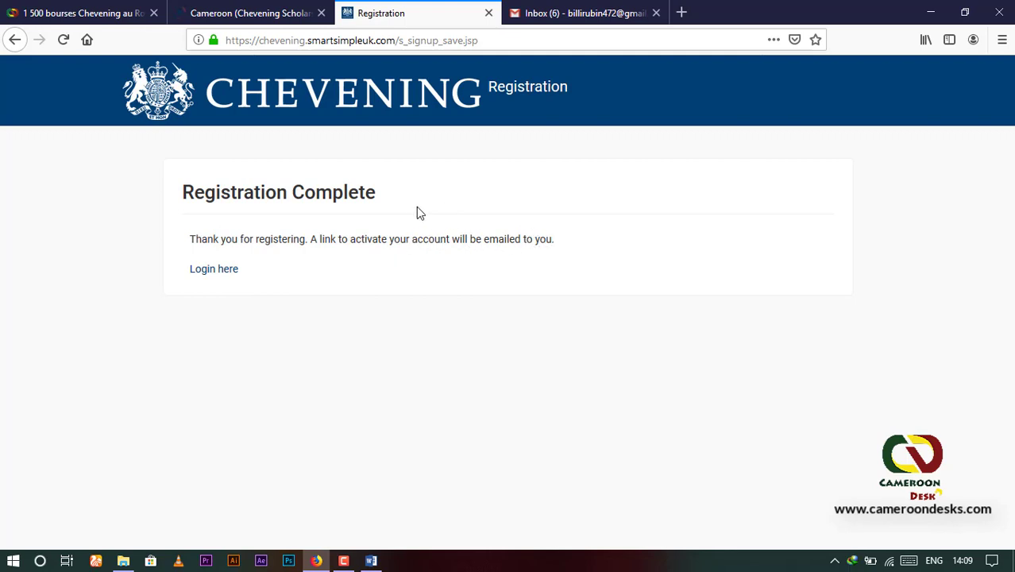
Step: Follow the 'Login here' link and switch to the inbox holding the welcome email
click(204, 271)
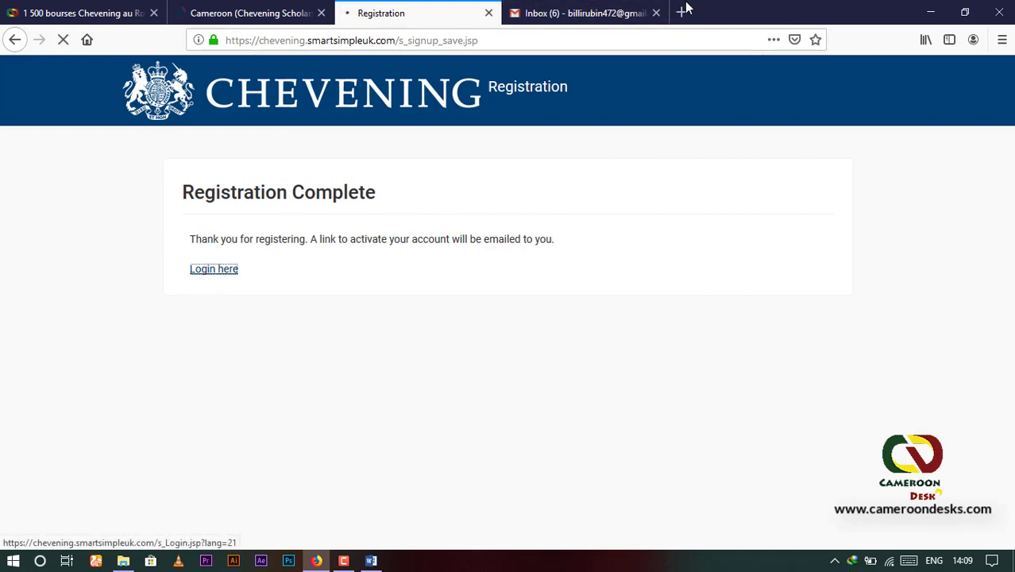
click(584, 13)
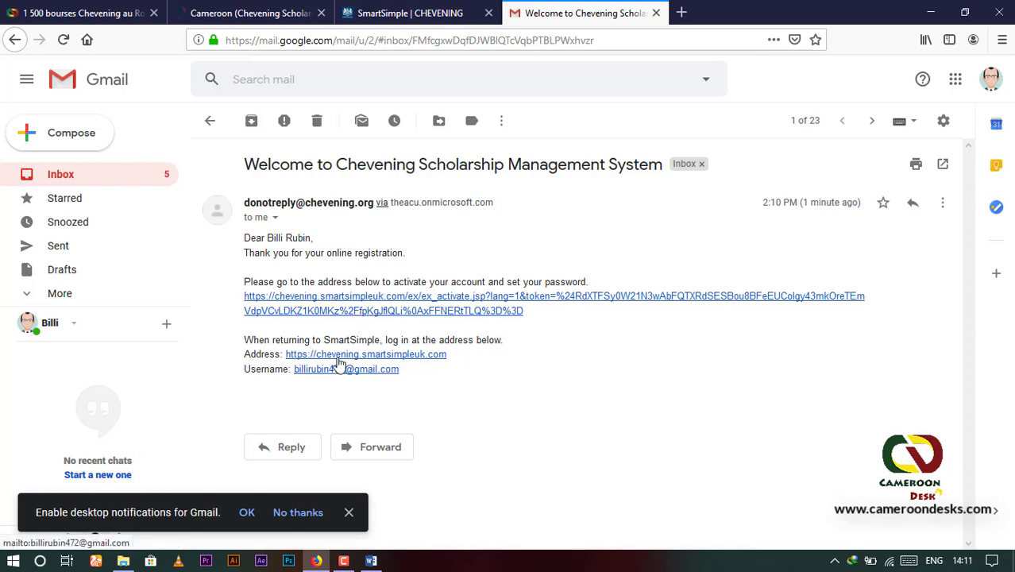
Step: Follow the activation URL in the Welcome to Chevening email
click(338, 308)
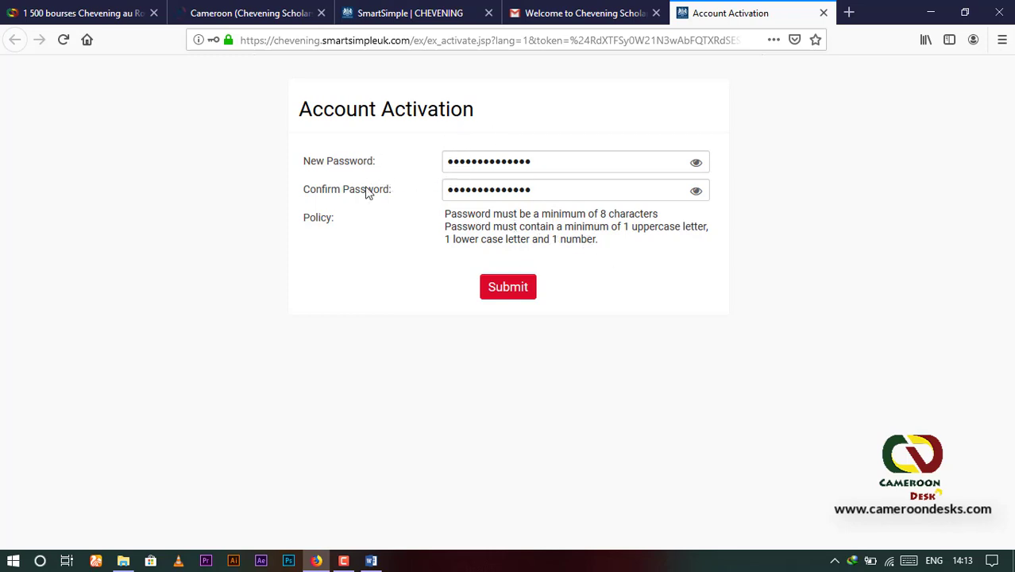
Step: Submit the new password to activate the account and save it in Firefox
click(512, 290)
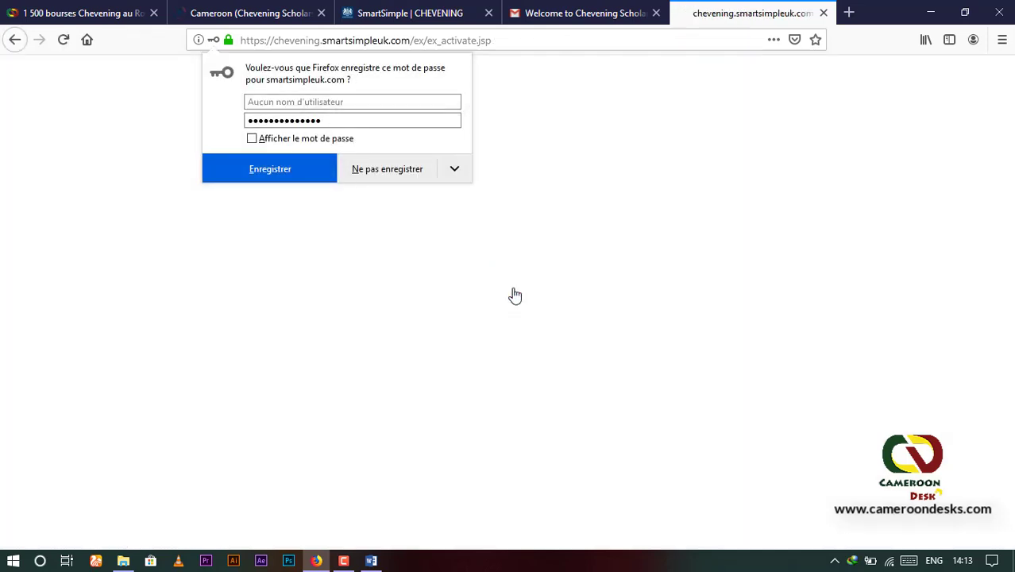
click(276, 179)
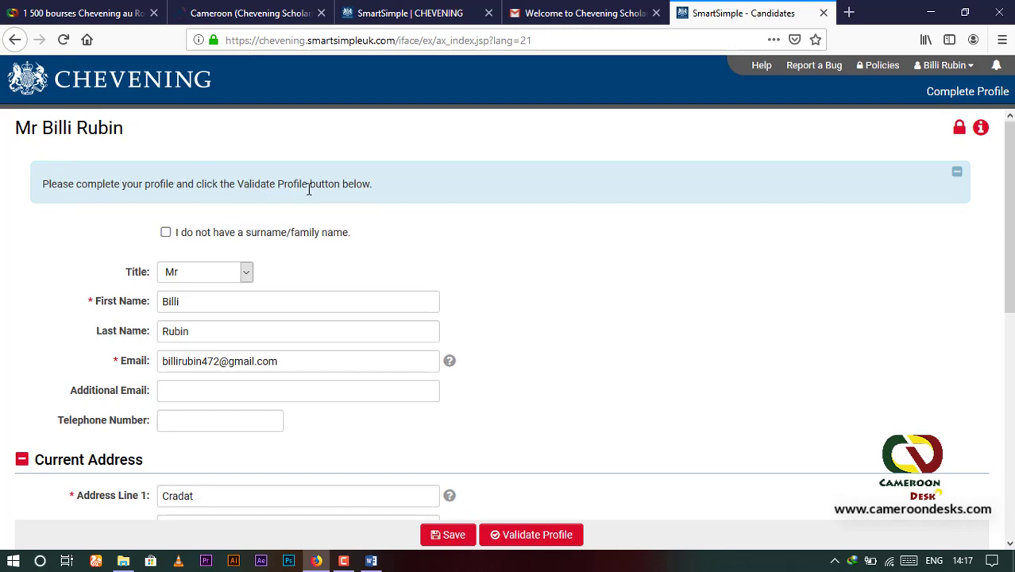
Step: Choose Centre as the State/Province/Region and validate the profile
scroll(322, 198, down, 3)
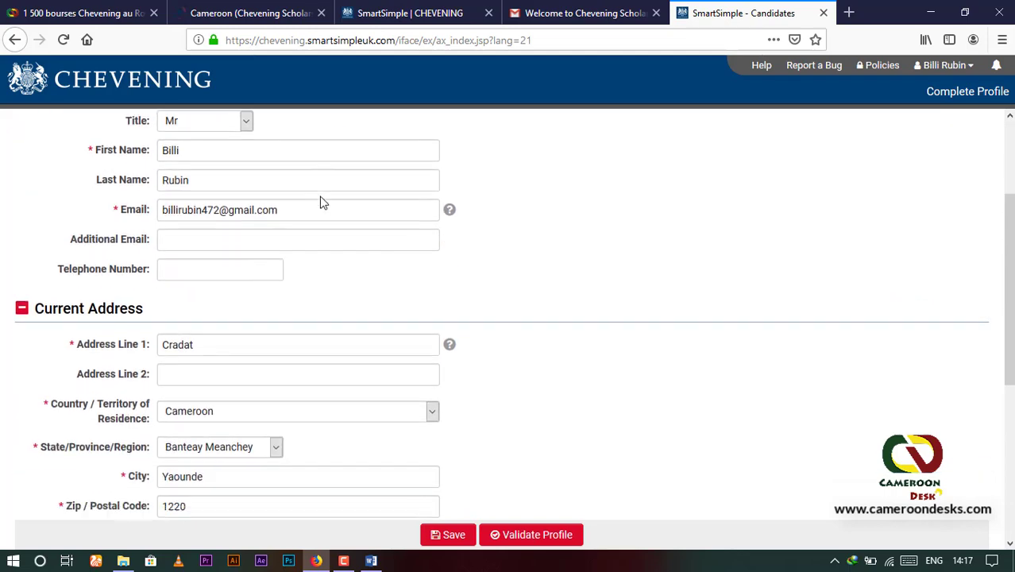
scroll(290, 193, down, 2)
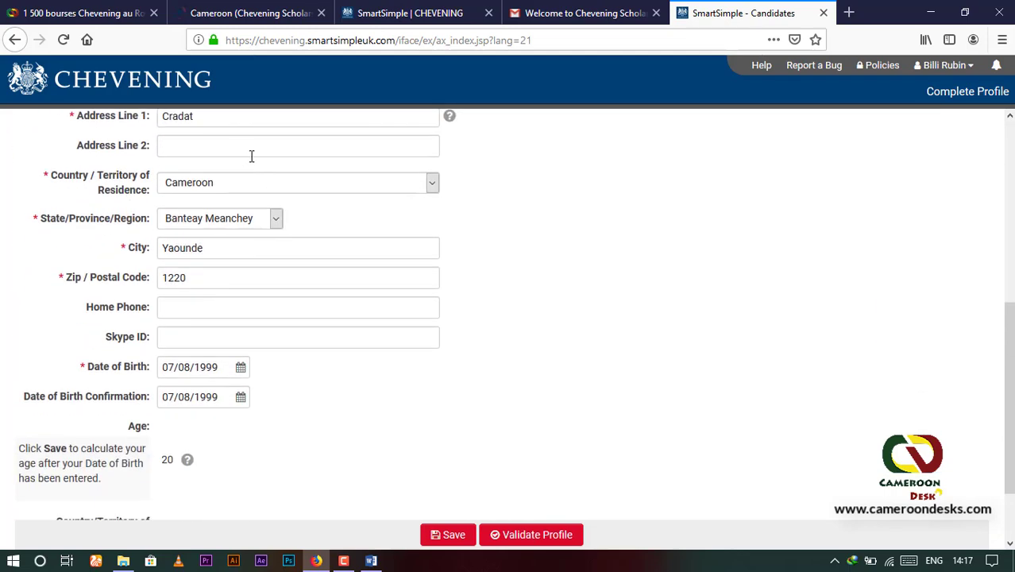
scroll(246, 155, down, 1)
scroll(230, 152, up, 1)
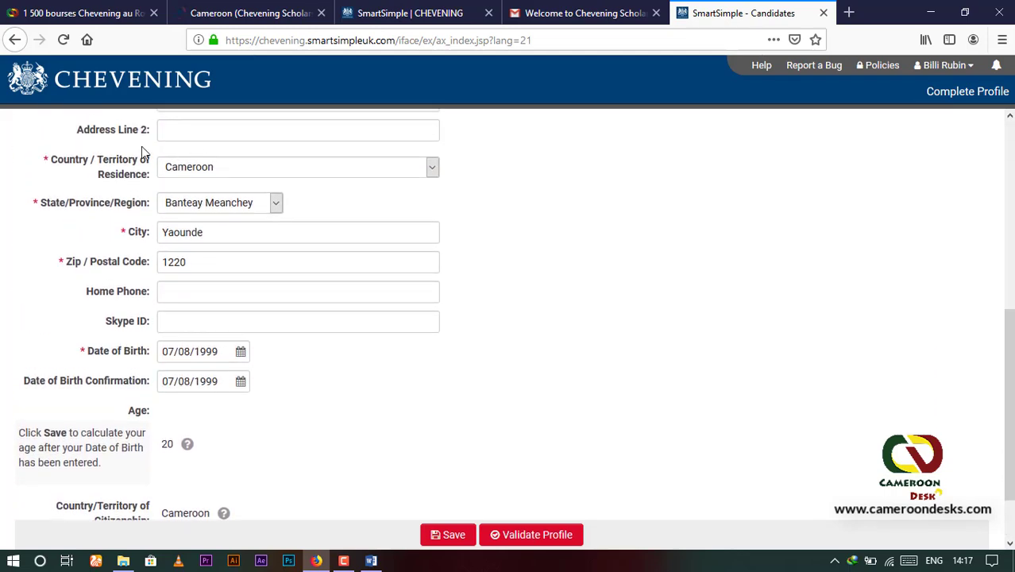
scroll(208, 203, up, 2)
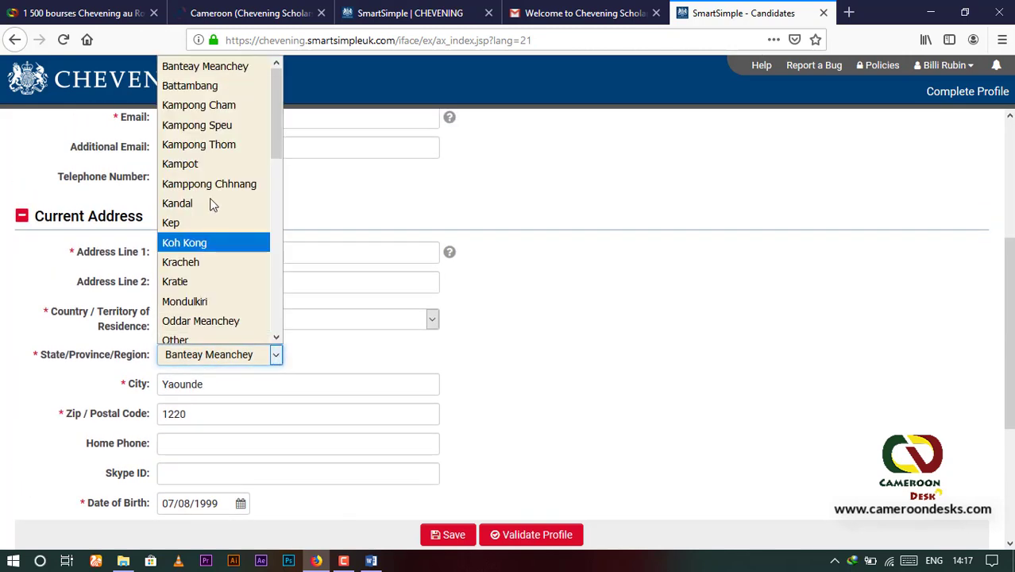
scroll(218, 238, down, 8)
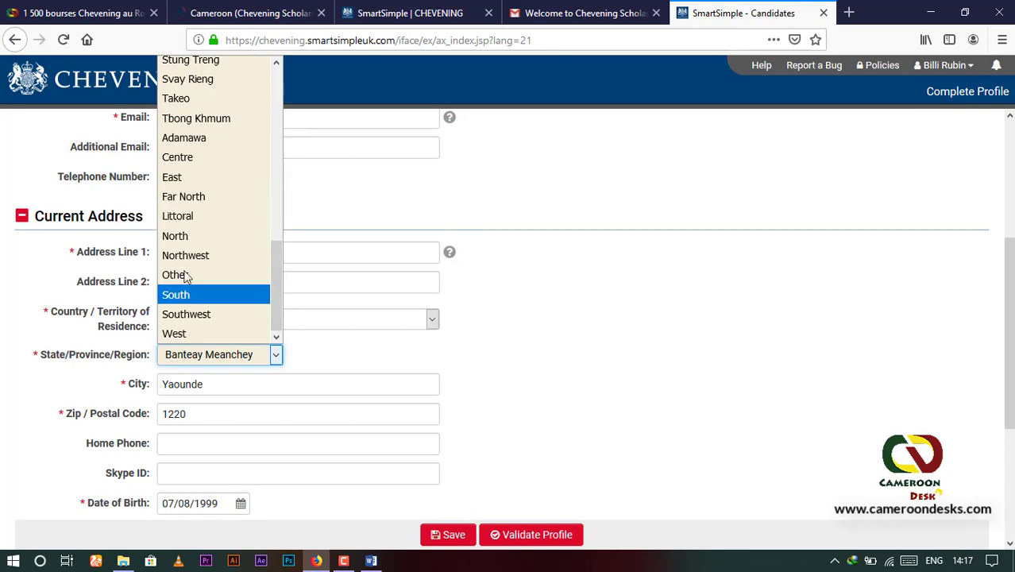
click(197, 162)
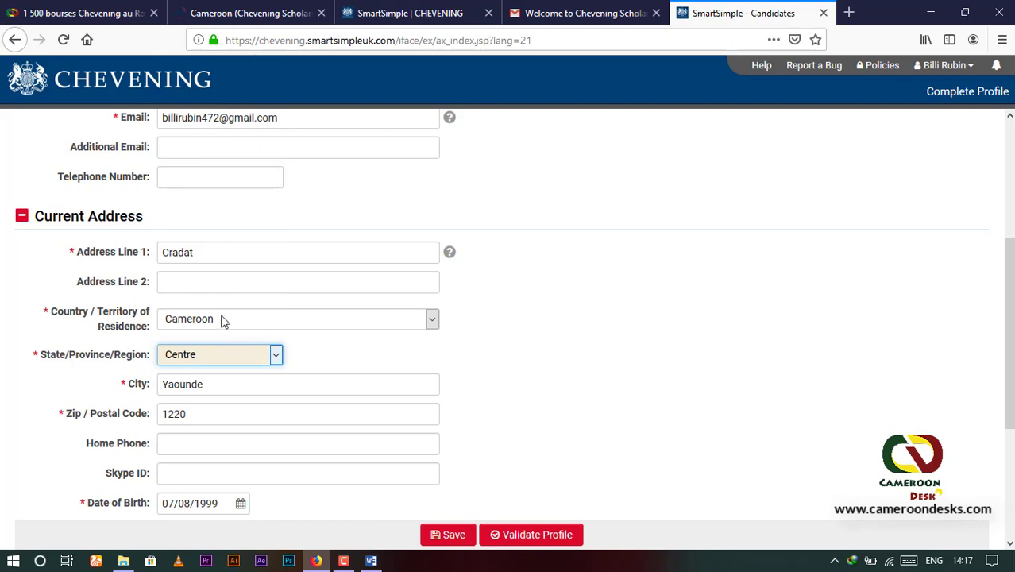
scroll(238, 318, down, 2)
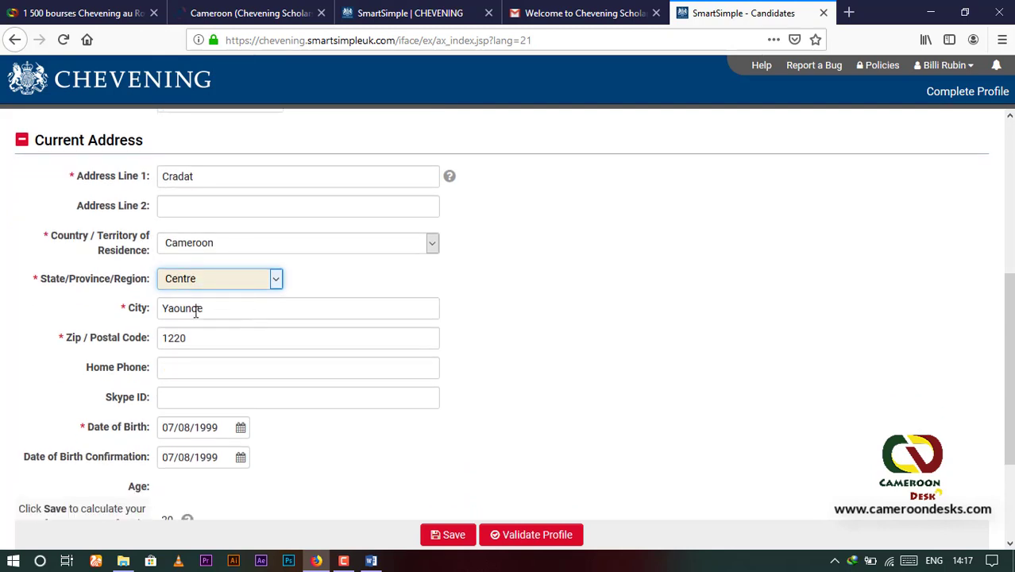
scroll(189, 339, down, 4)
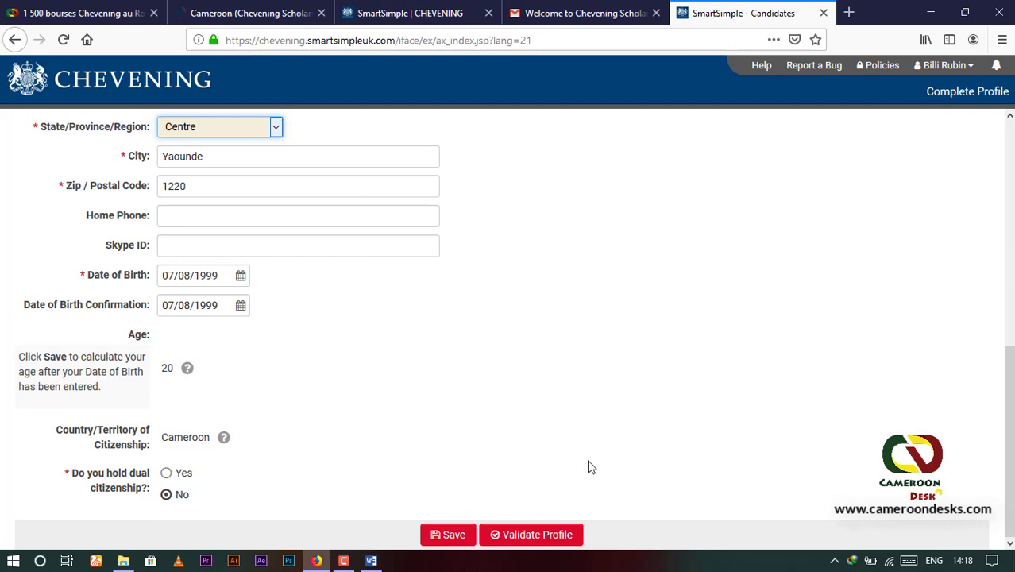
click(538, 536)
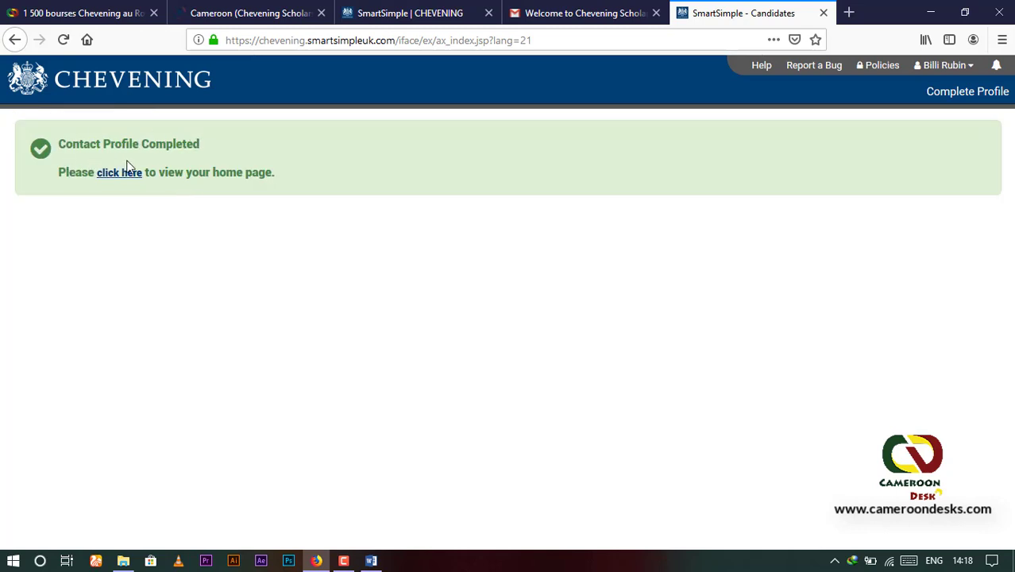
Step: Go to the portal home page and show the Available Open Awards list
click(117, 176)
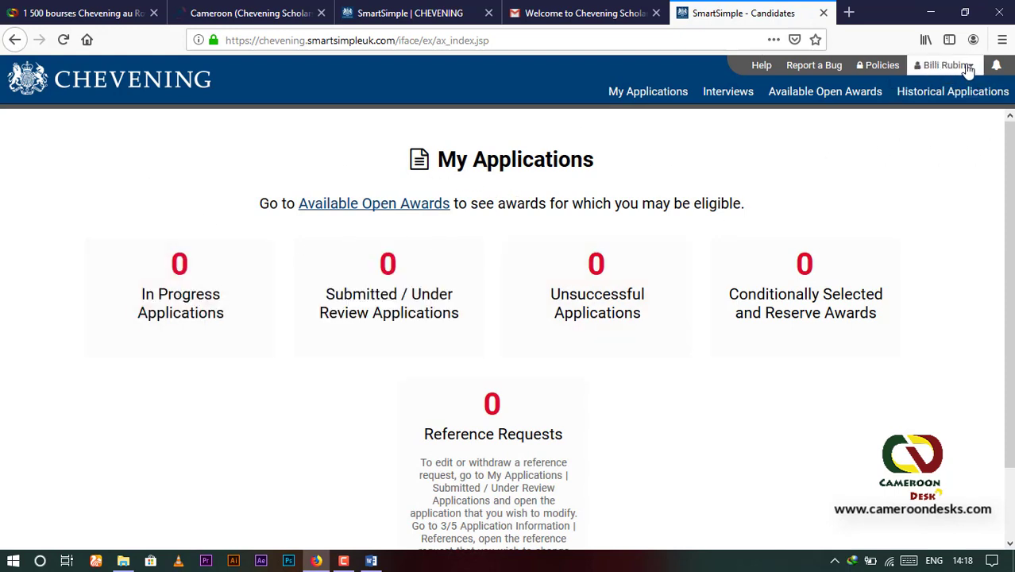
scroll(403, 236, down, 2)
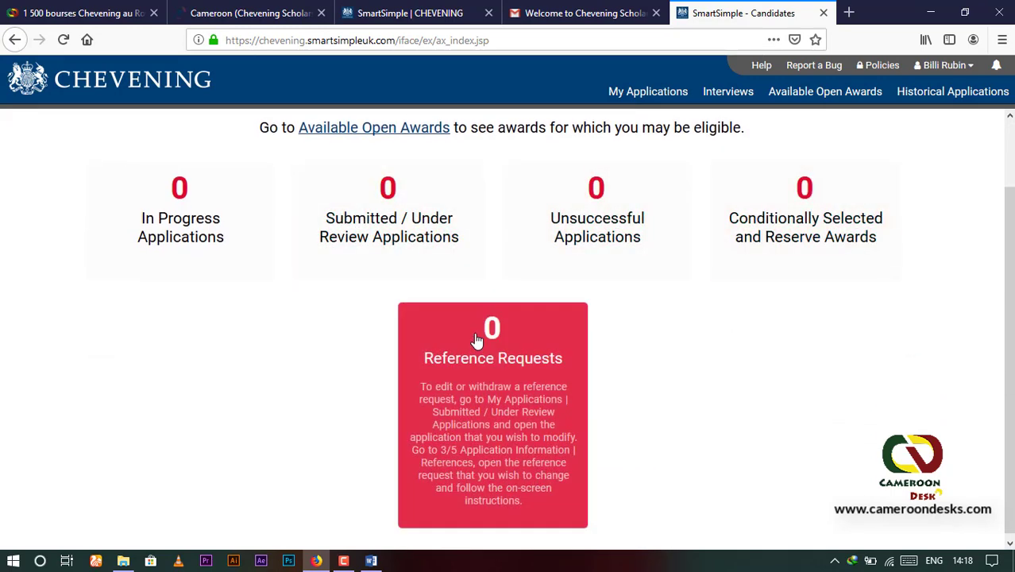
scroll(389, 231, up, 2)
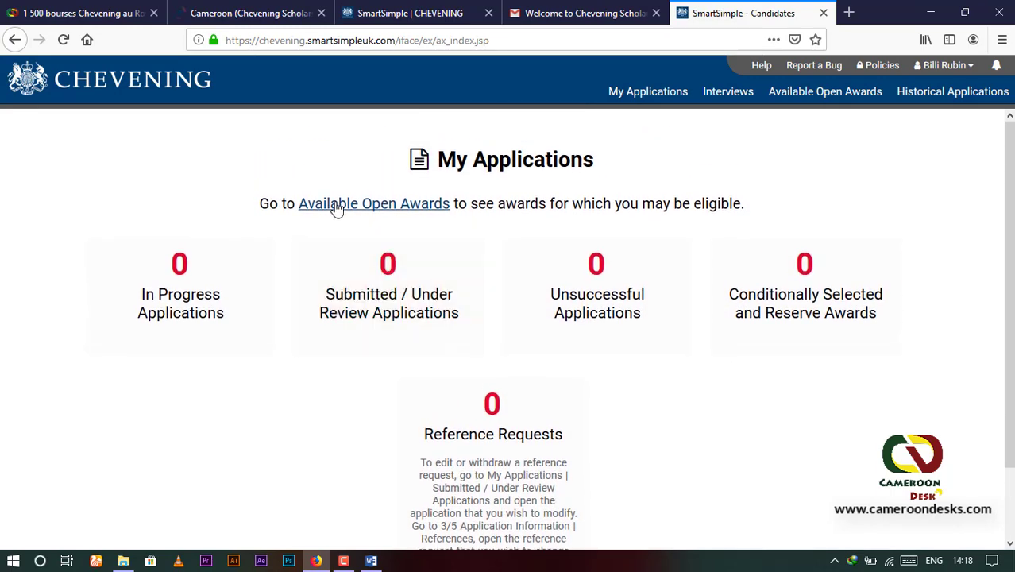
click(381, 208)
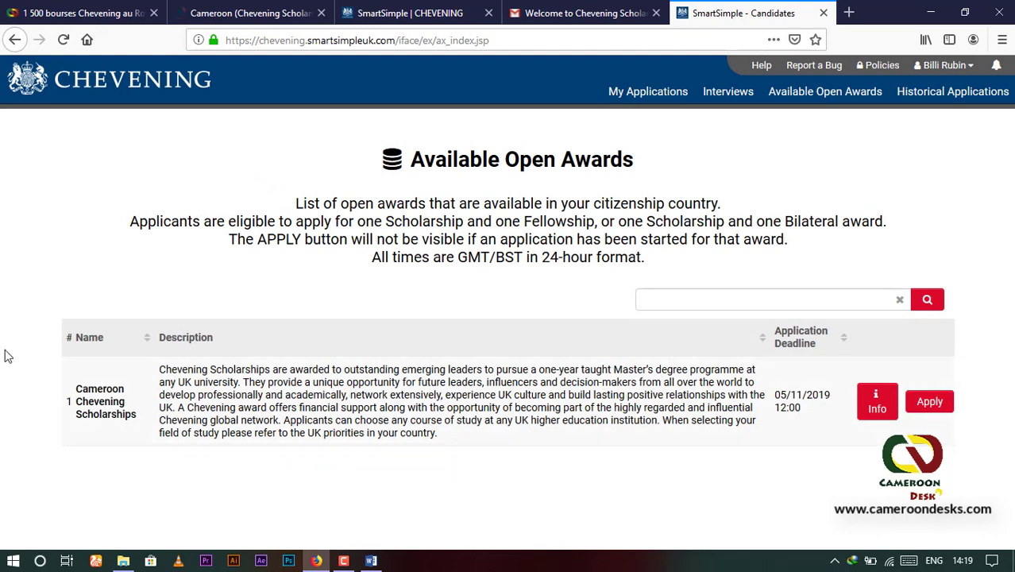
Step: Apply for Cameroon Chevening Scholarships; answer Yes on citizenship, two-year return and undergraduate degree
click(932, 403)
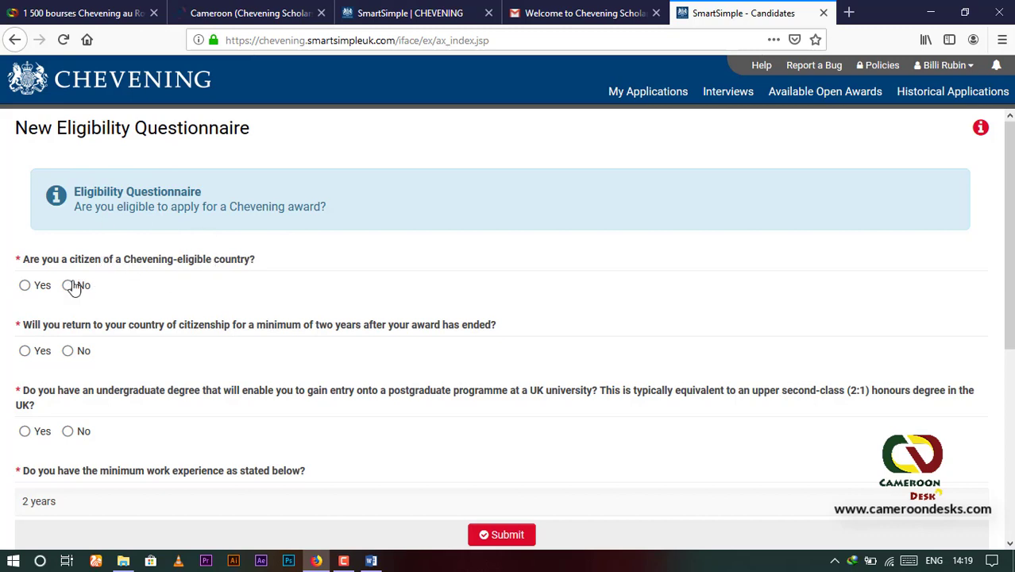
click(25, 287)
scroll(166, 309, down, 2)
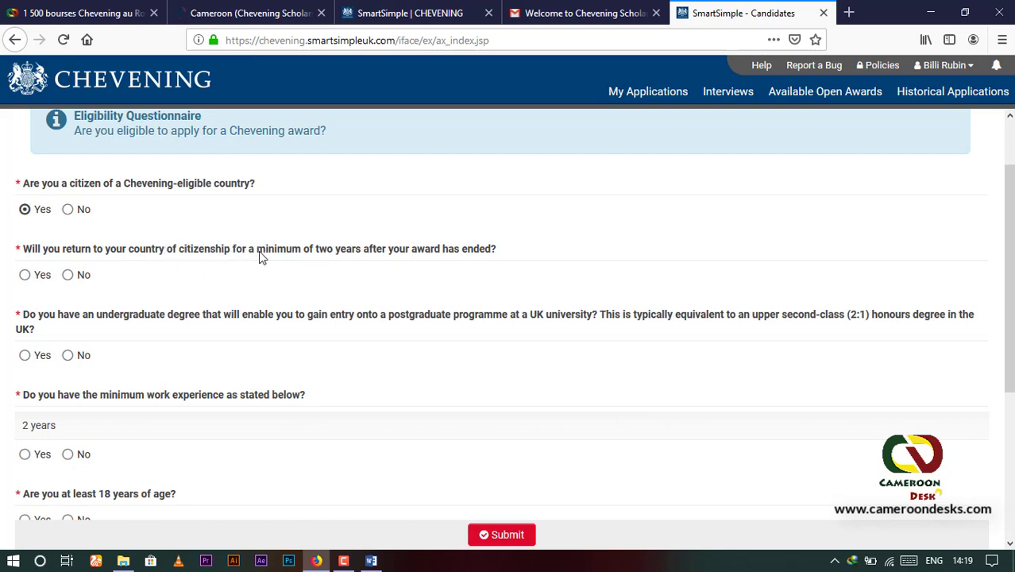
click(25, 274)
scroll(98, 299, down, 2)
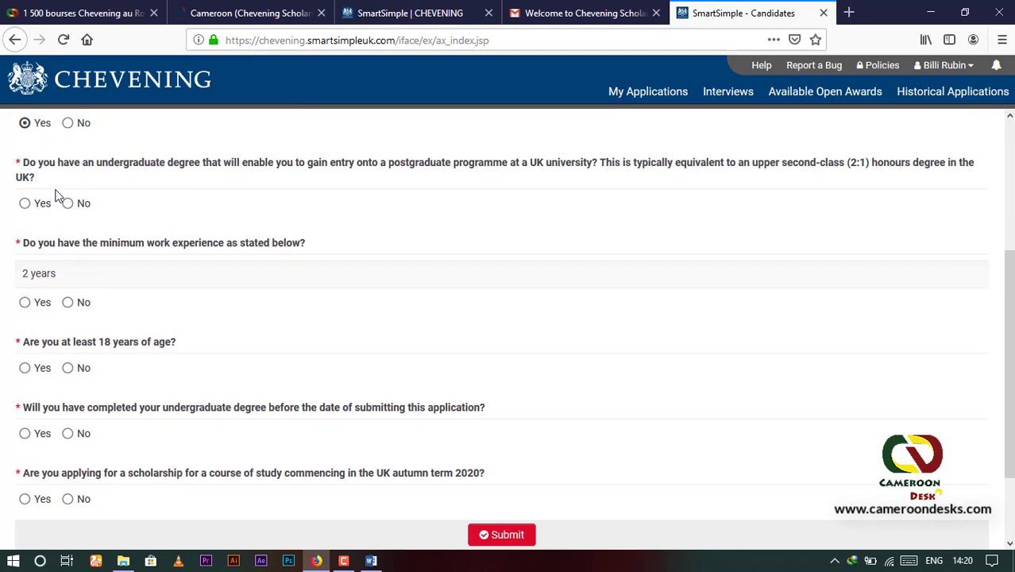
scroll(36, 247, up, 2)
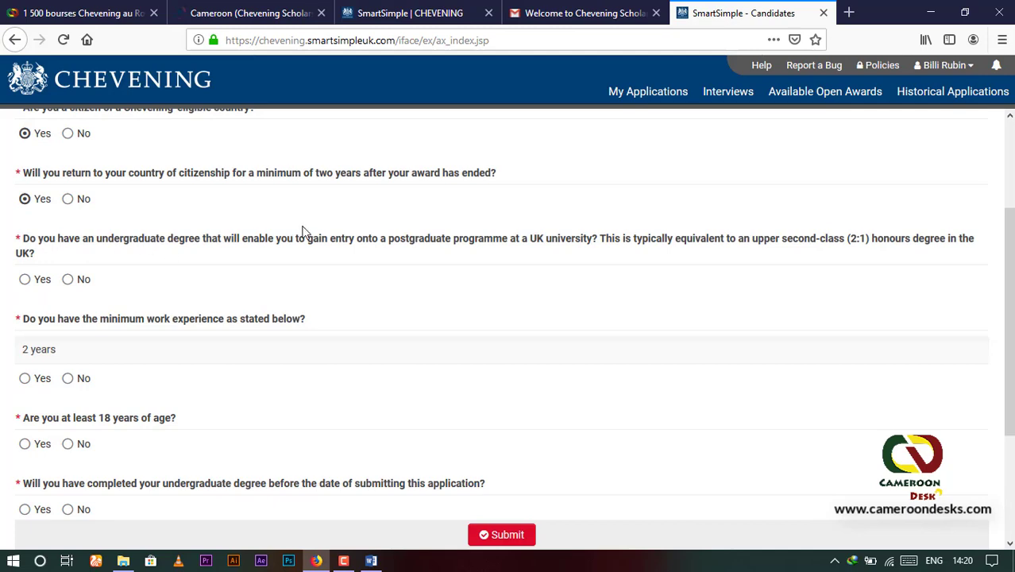
scroll(389, 235, down, 2)
scroll(376, 223, up, 2)
click(24, 279)
scroll(114, 288, down, 2)
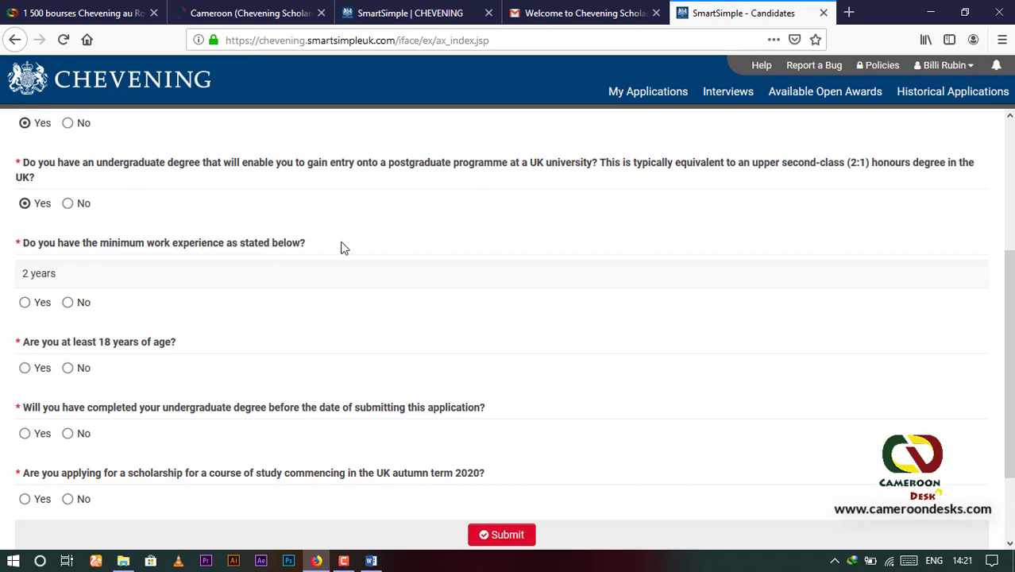
Step: Answer Yes on work experience, age 18, degree completion and English requirement, then submit
click(25, 301)
scroll(123, 299, down, 2)
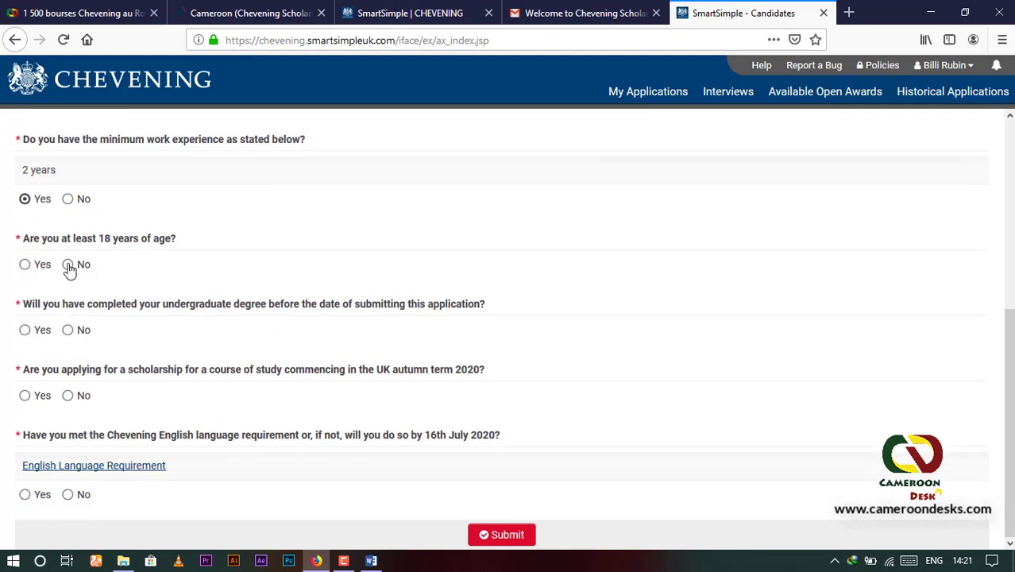
click(24, 267)
click(25, 331)
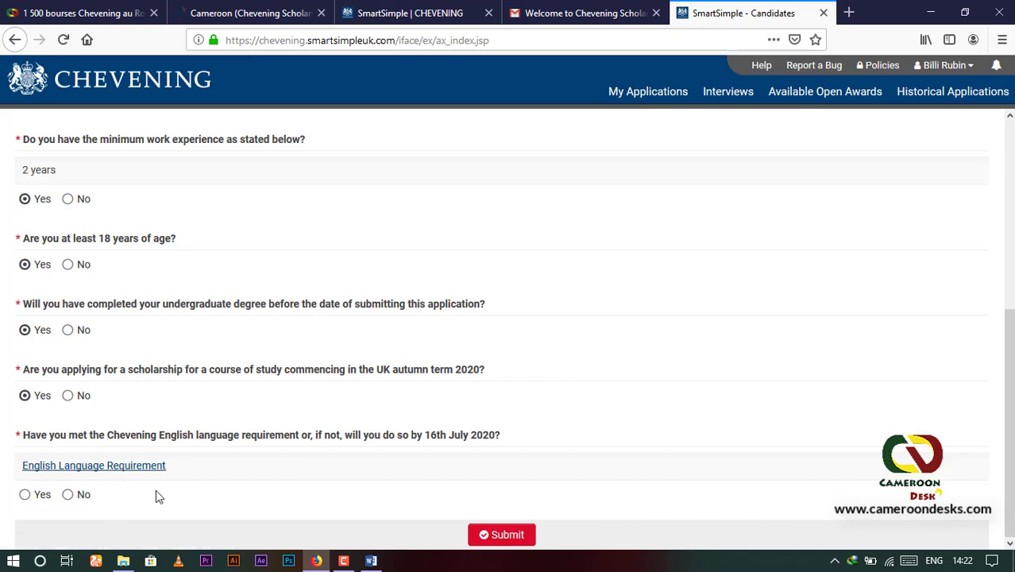
click(25, 495)
click(508, 536)
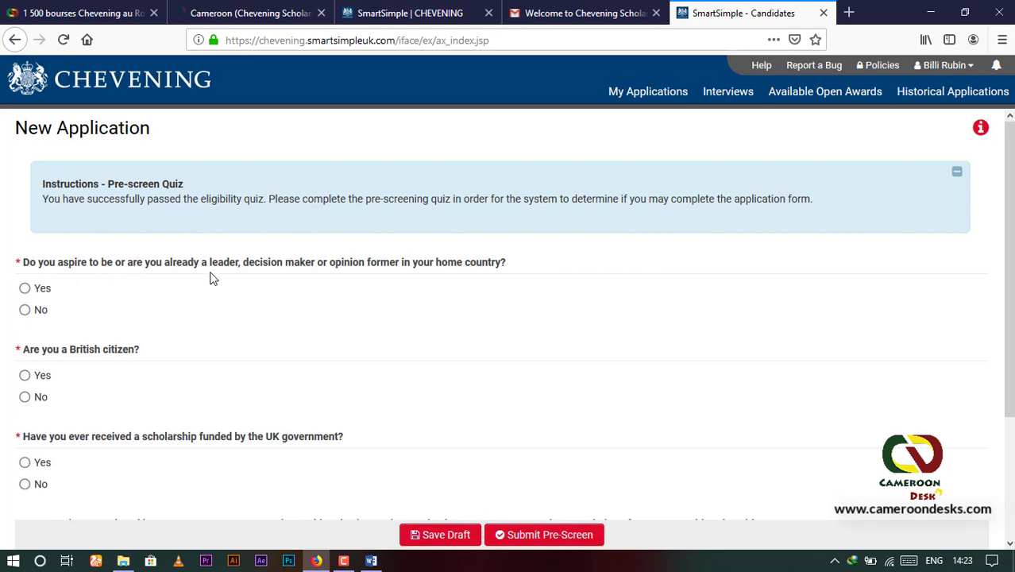
Step: Answer the pre-screen questions Yes, No, Yes, No, No (leader, citizen, scholarship, employment, relatives) and submit
click(26, 293)
scroll(143, 291, down, 3)
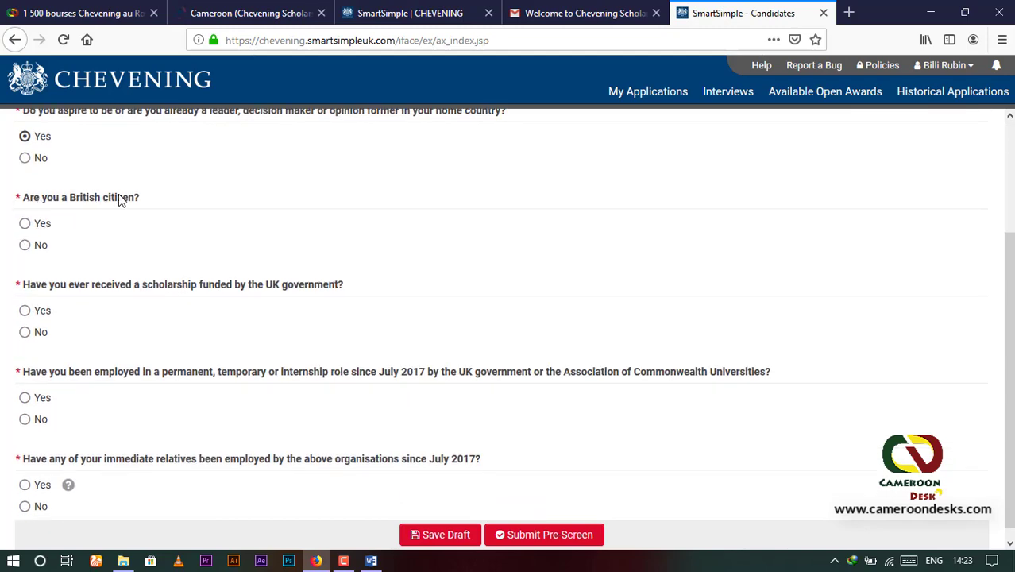
click(25, 246)
scroll(90, 256, down, 1)
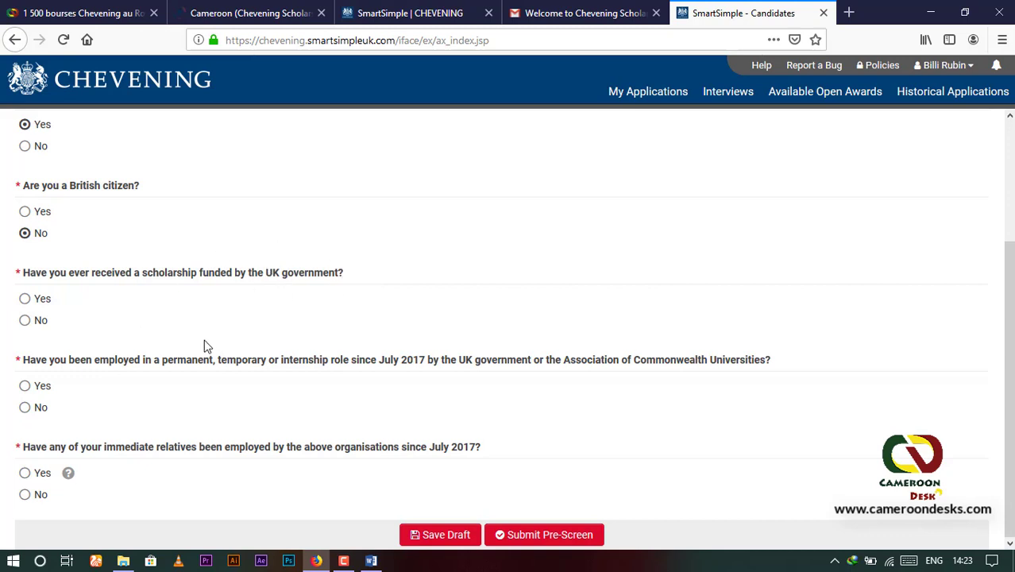
click(26, 299)
click(26, 408)
click(25, 494)
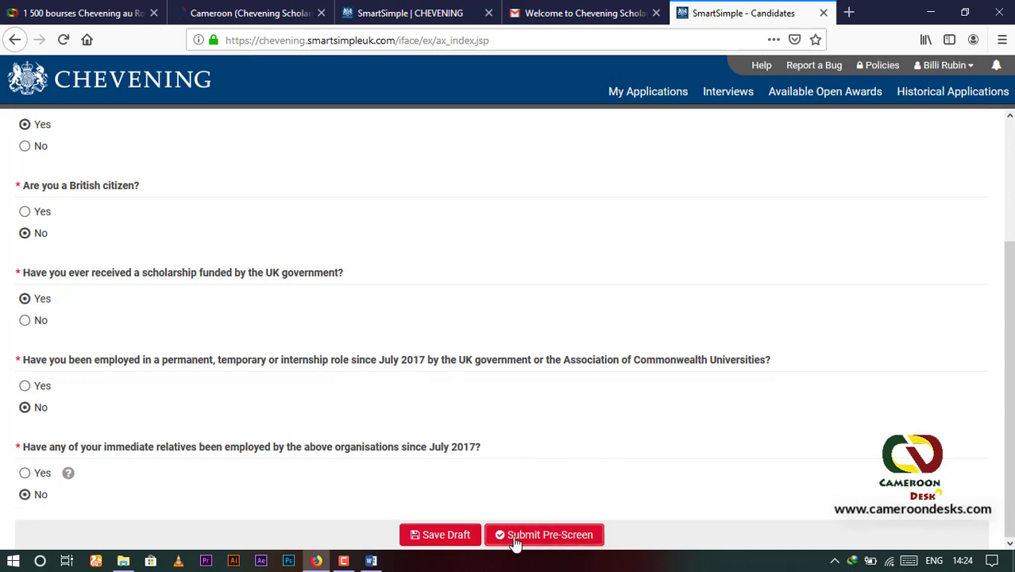
click(548, 537)
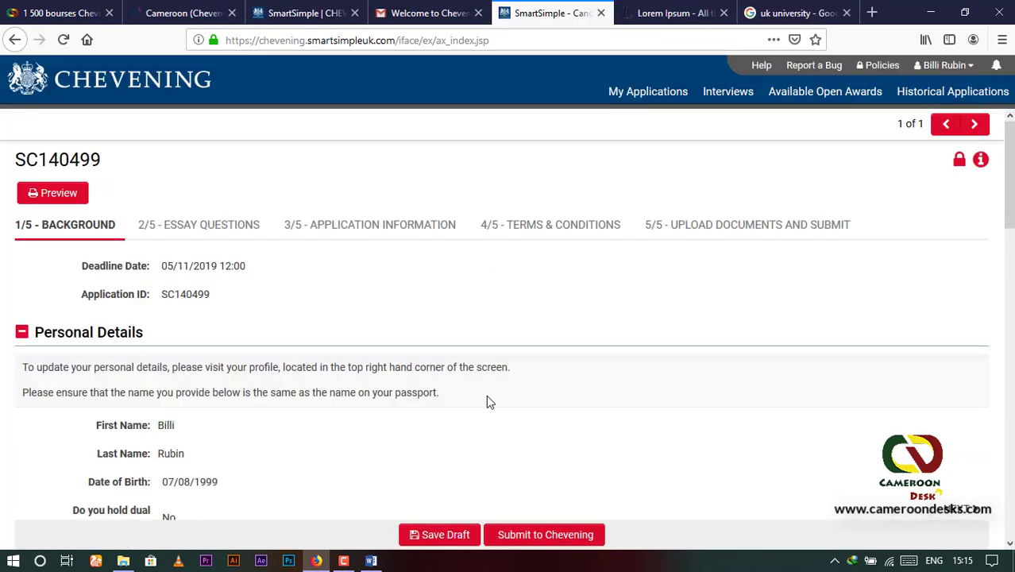
Step: Review the Background tab down to the Education section and start a new education entry
scroll(482, 393, down, 3)
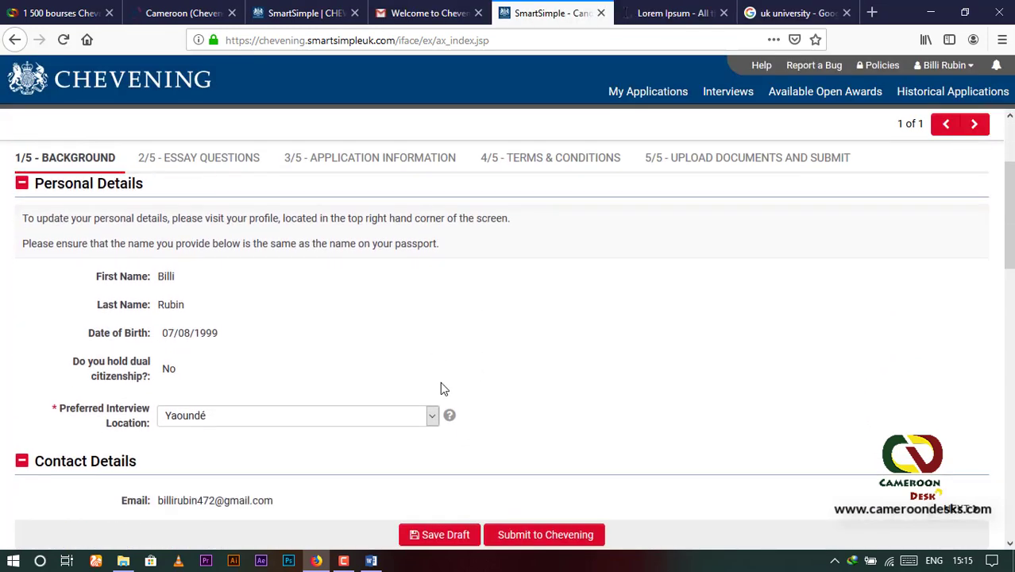
scroll(441, 388, up, 3)
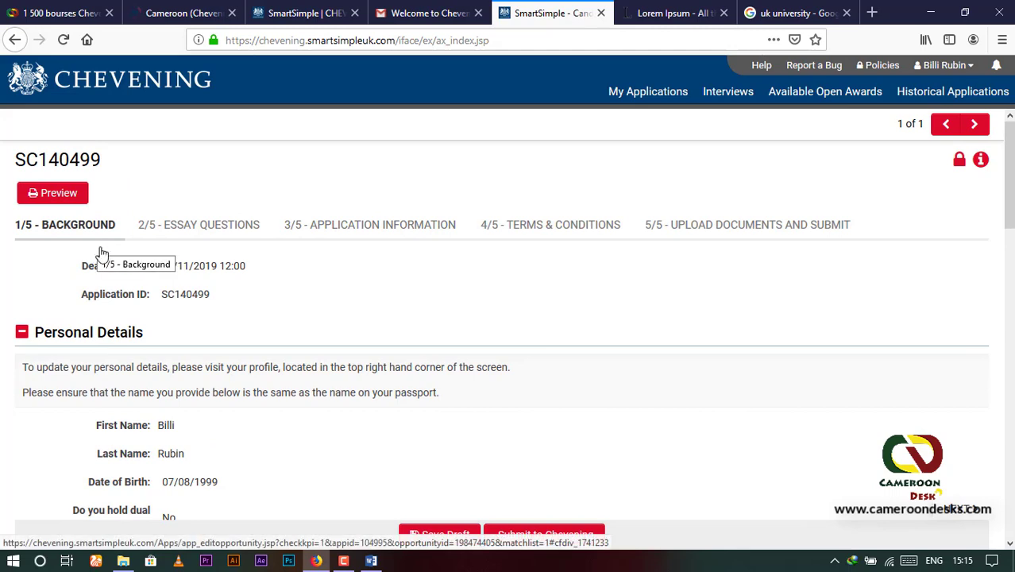
scroll(131, 310, down, 2)
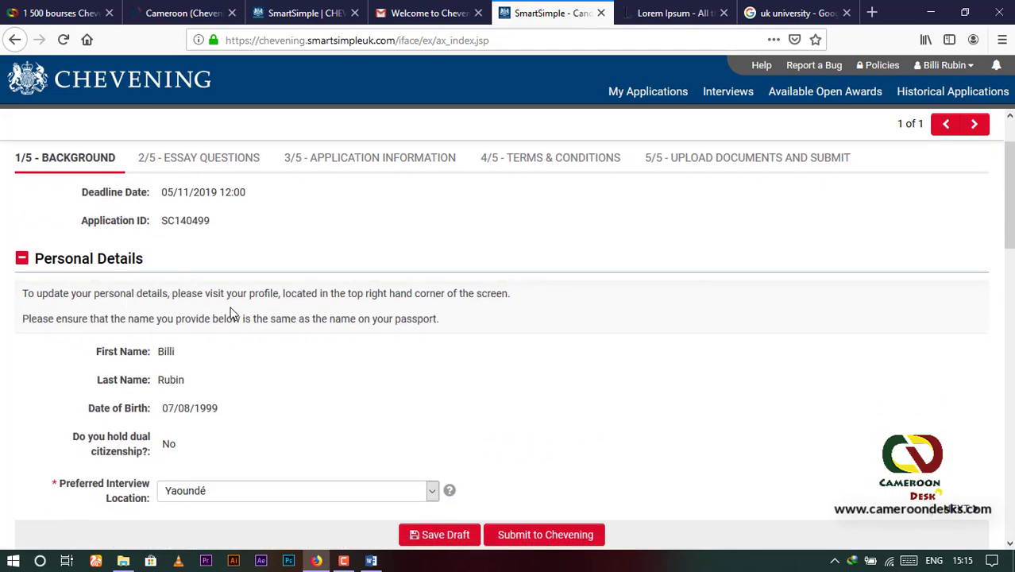
scroll(233, 316, down, 4)
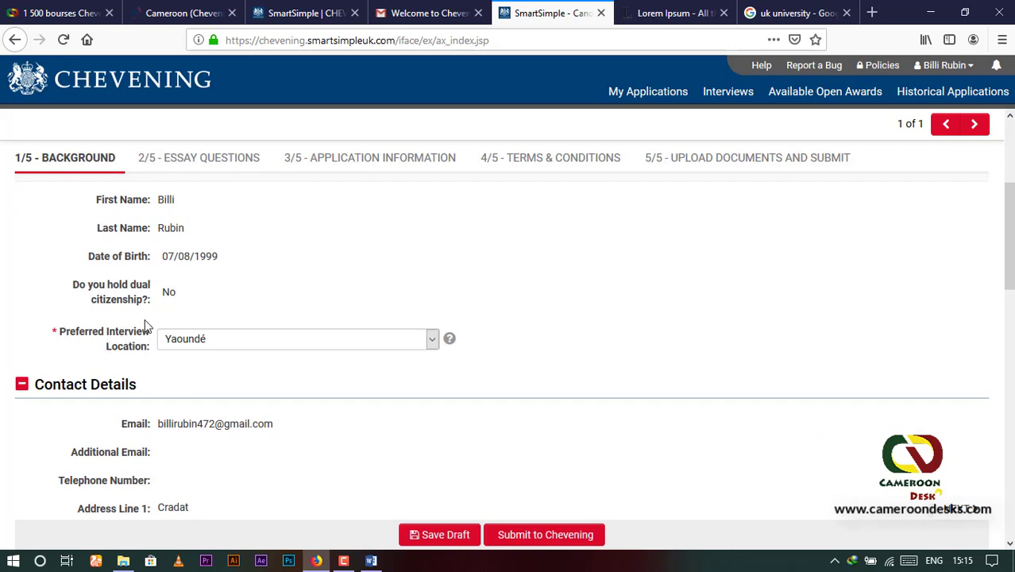
scroll(157, 355, down, 2)
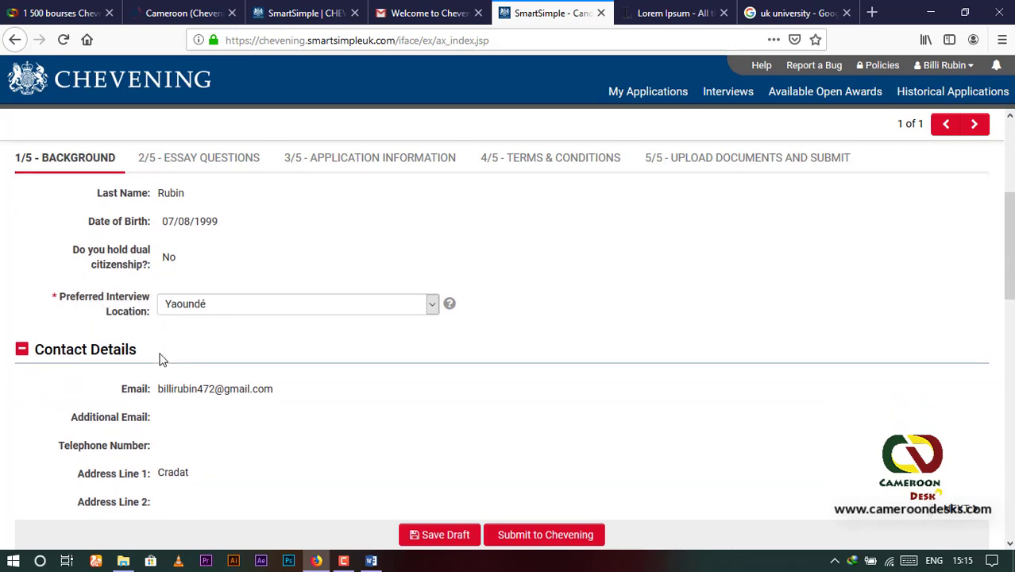
scroll(74, 330, down, 4)
scroll(79, 278, up, 2)
scroll(145, 376, down, 2)
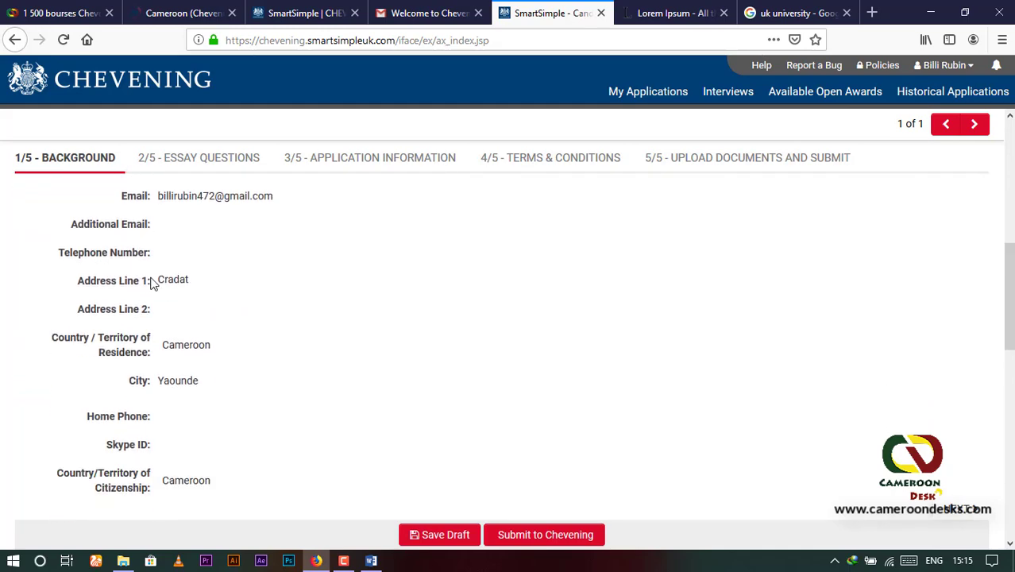
scroll(168, 373, down, 5)
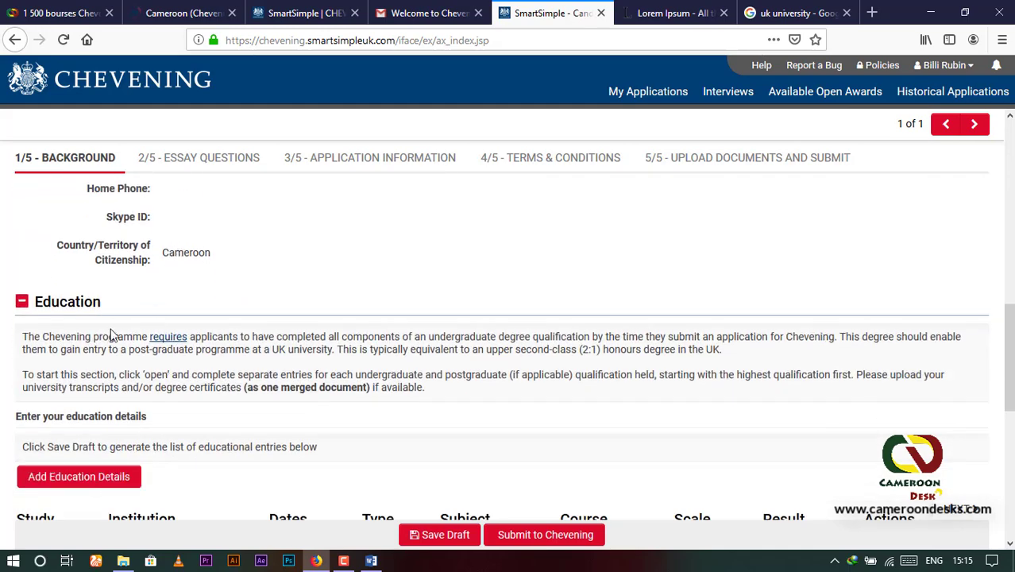
scroll(111, 326, down, 2)
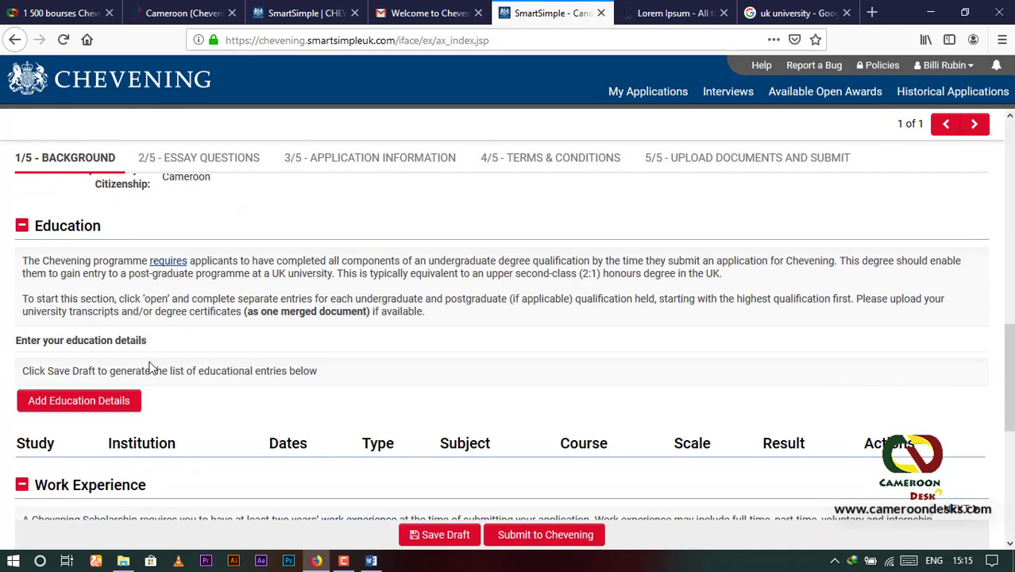
click(82, 406)
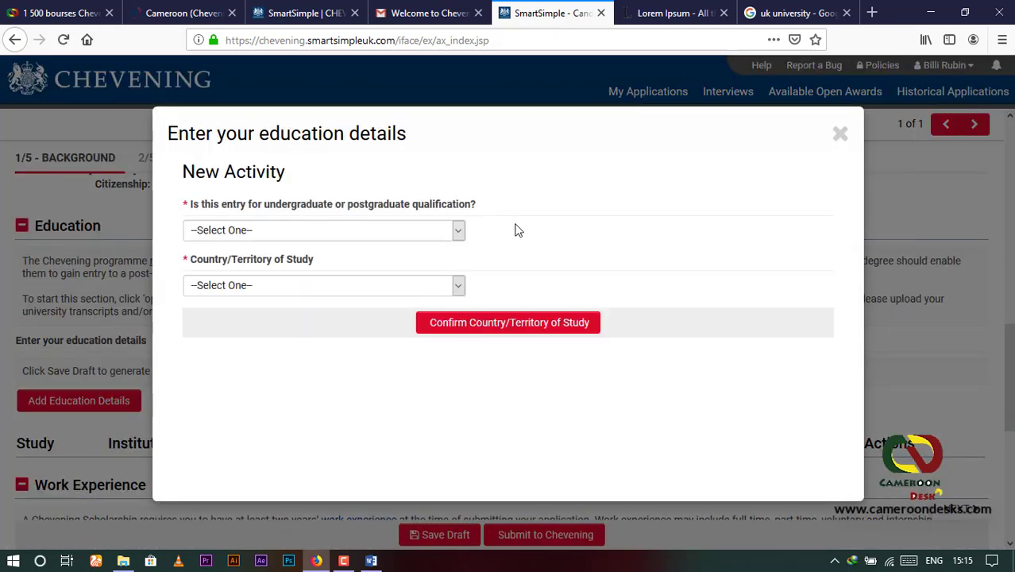
Step: Set the qualification level to Postgraduate and confirm Cameroon as the country of study
click(457, 230)
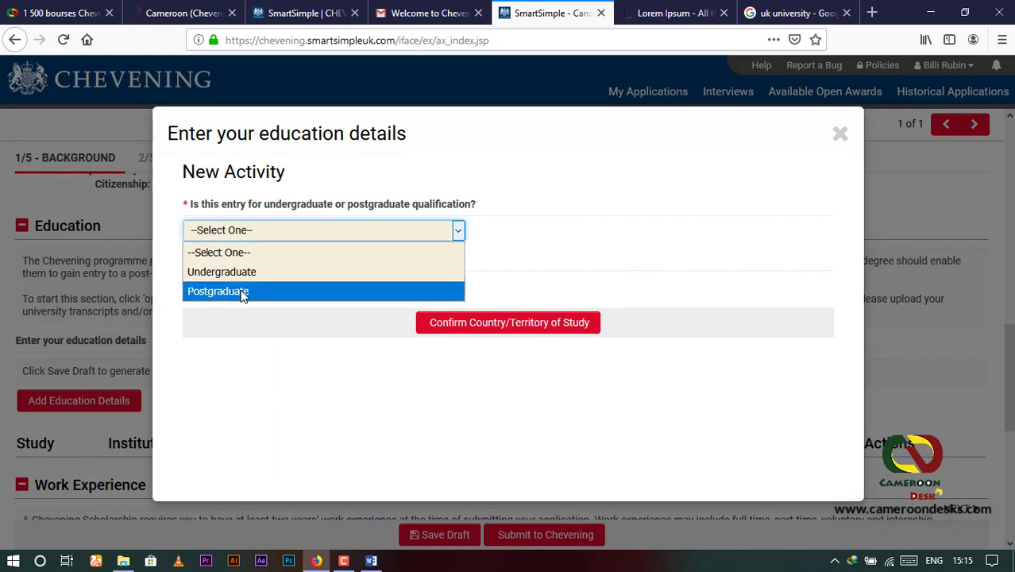
click(242, 294)
click(458, 285)
scroll(333, 377, down, 7)
scroll(278, 405, down, 5)
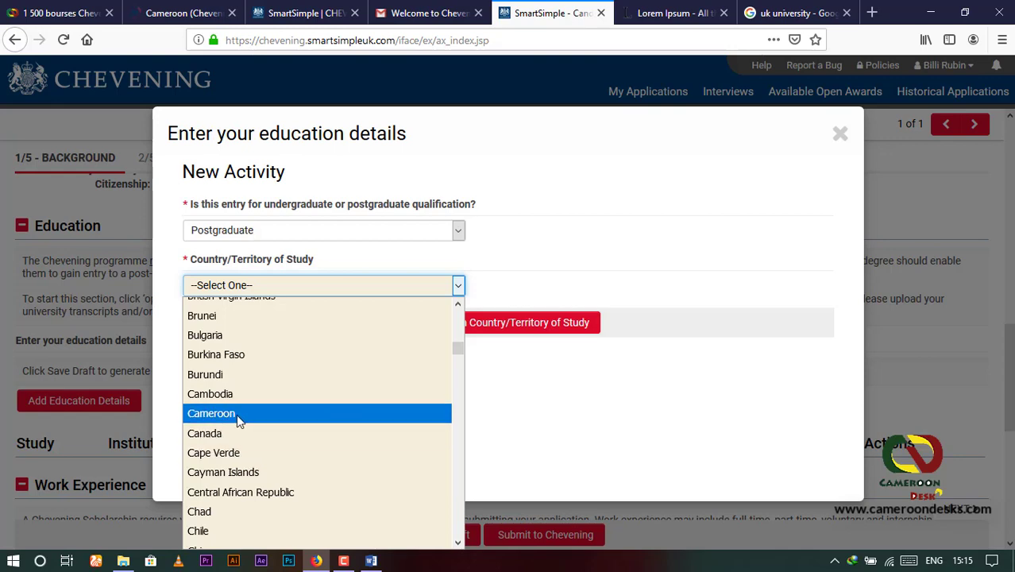
click(236, 414)
click(524, 332)
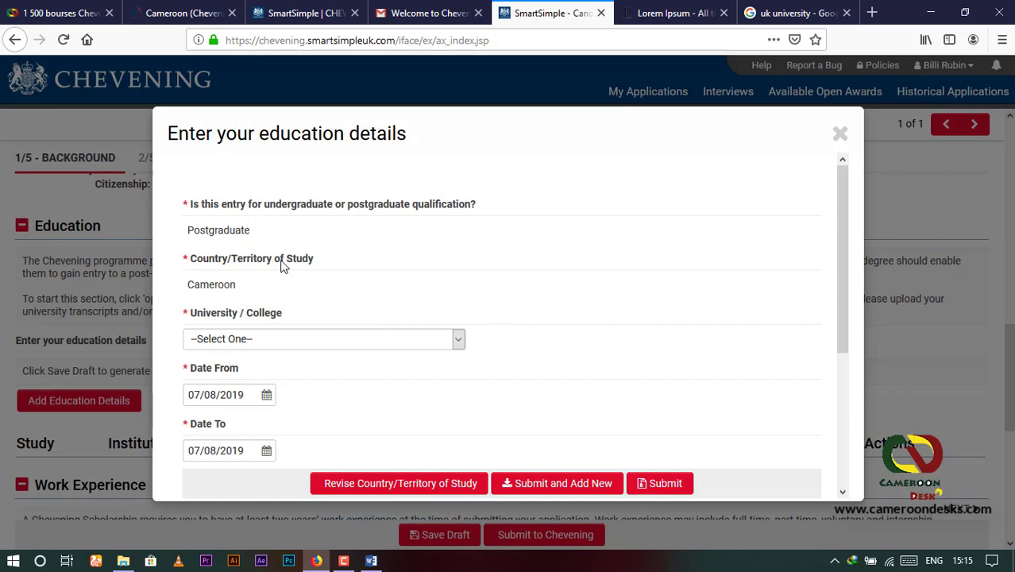
Step: Choose Catholic University of Cameroon - Bamenda and start editing the Date From and Date To fields
scroll(243, 342, down, 2)
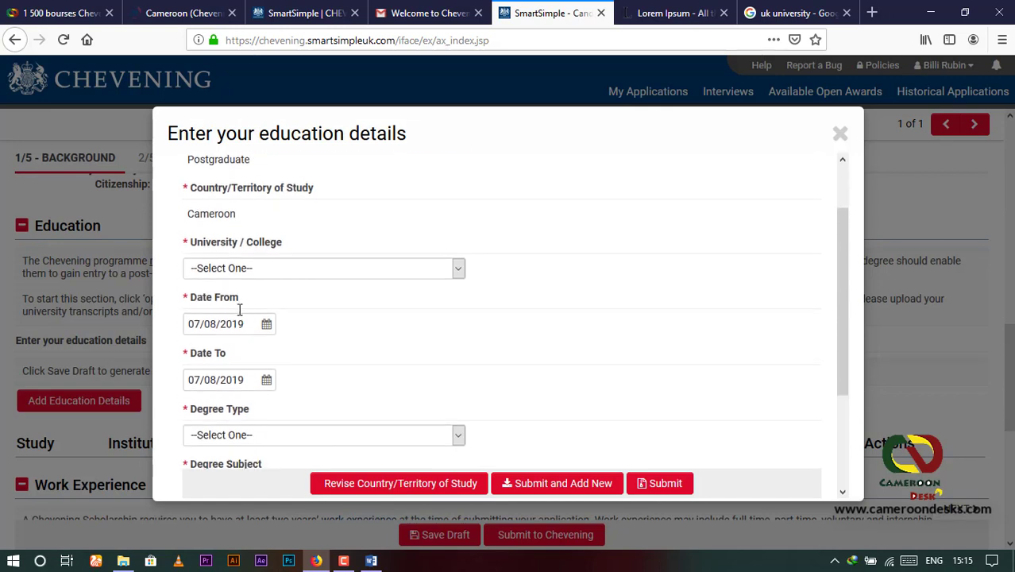
click(459, 263)
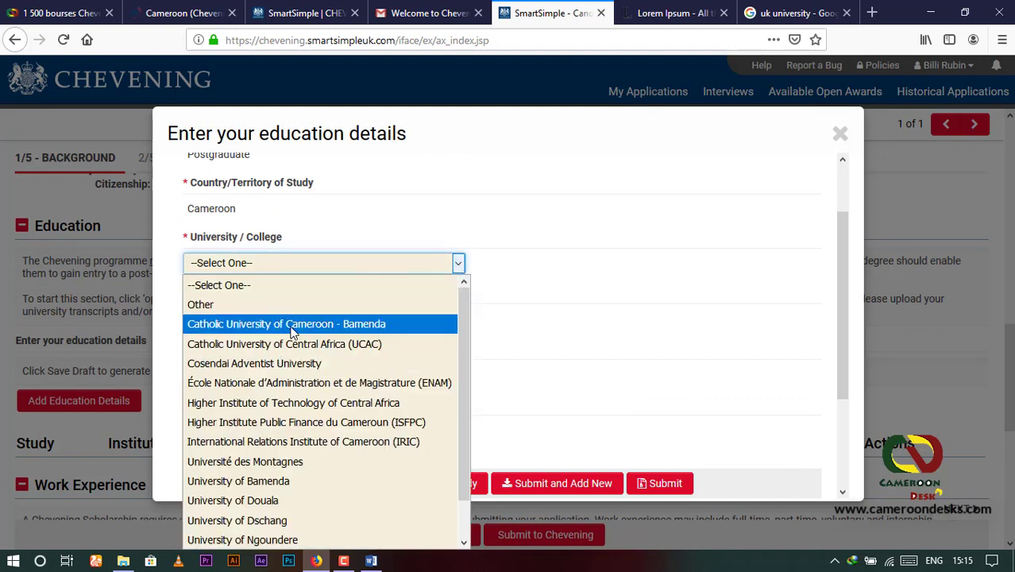
click(299, 325)
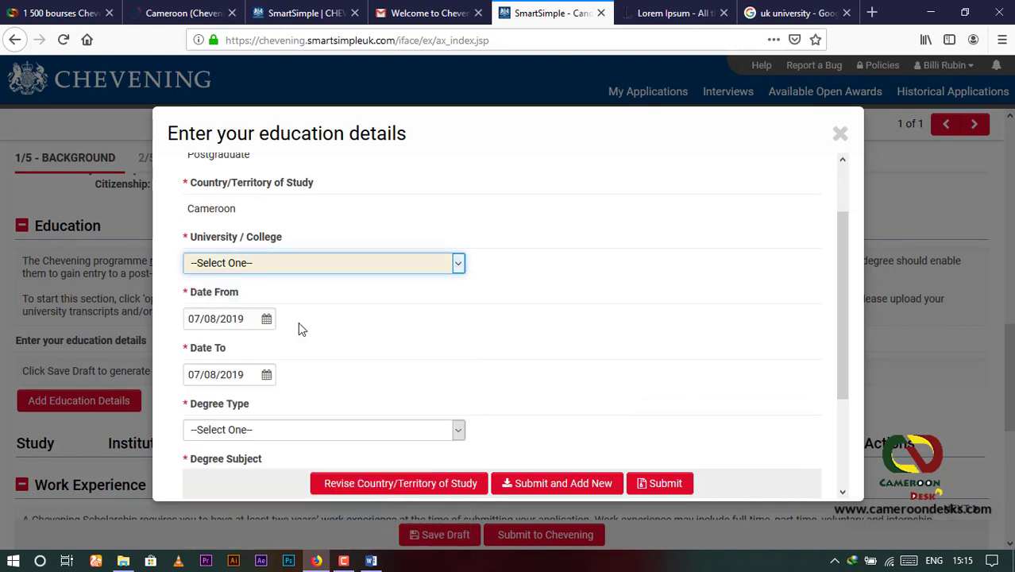
click(244, 317)
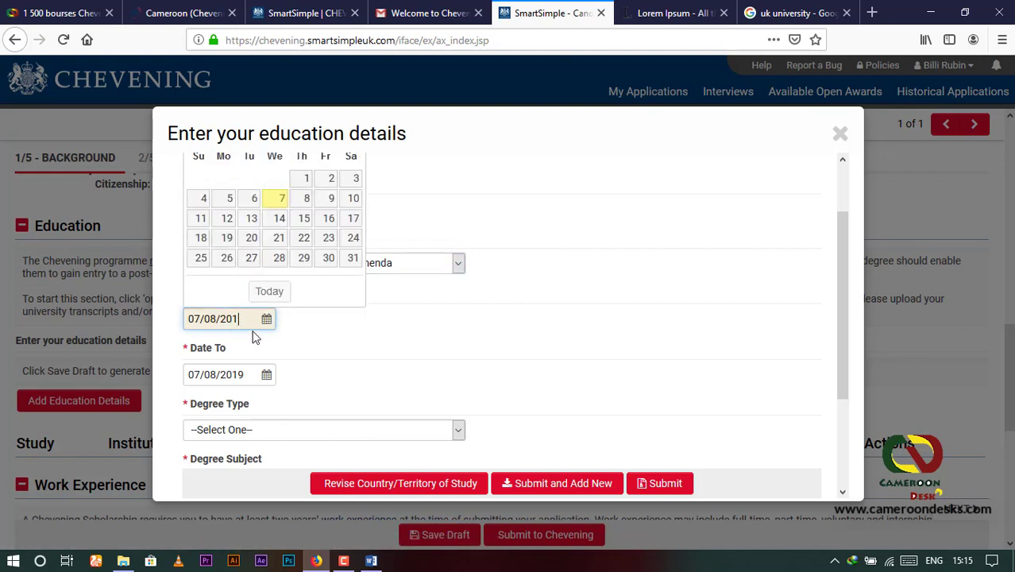
text(9)
click(245, 374)
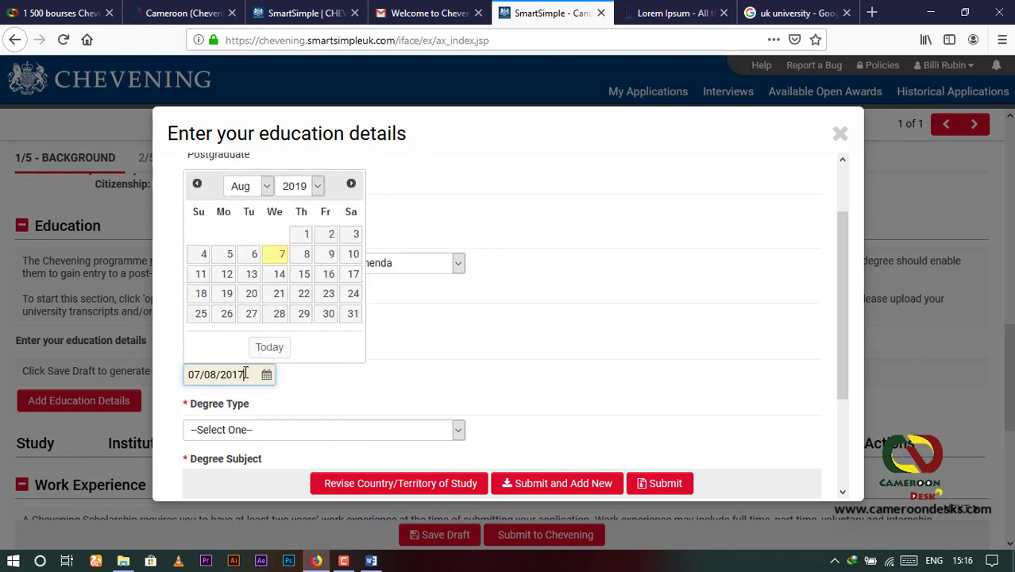
Step: Set degree type BA and degree subject Arts, then begin the course title DIGITAL ART
click(278, 430)
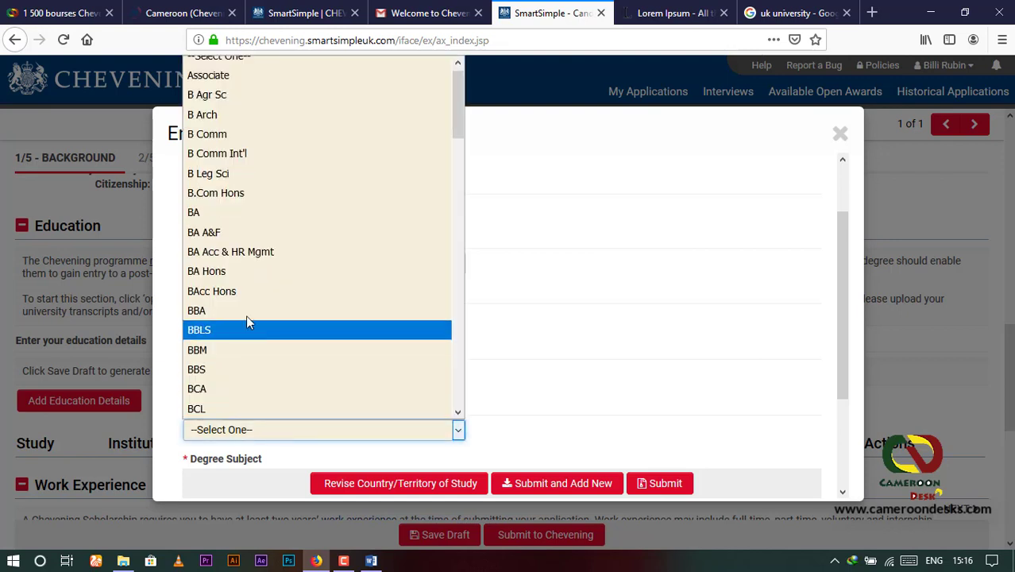
scroll(258, 222, down, 1)
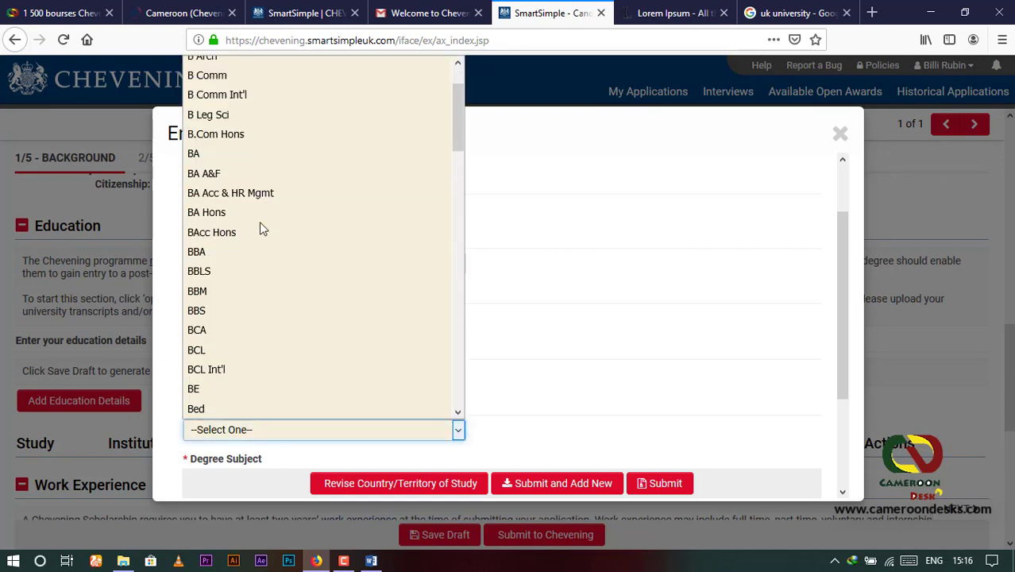
scroll(259, 221, up, 2)
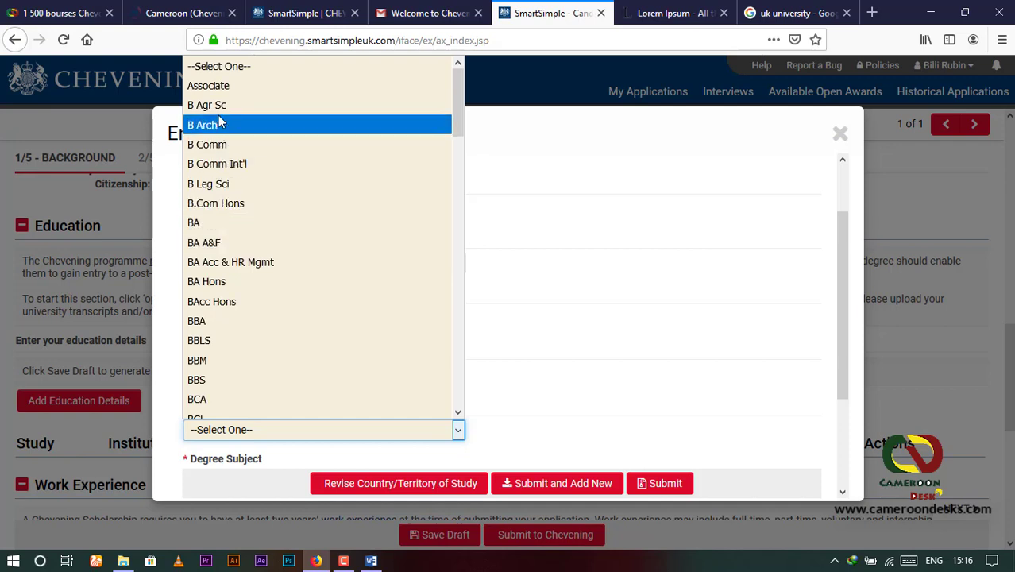
scroll(203, 338, down, 1)
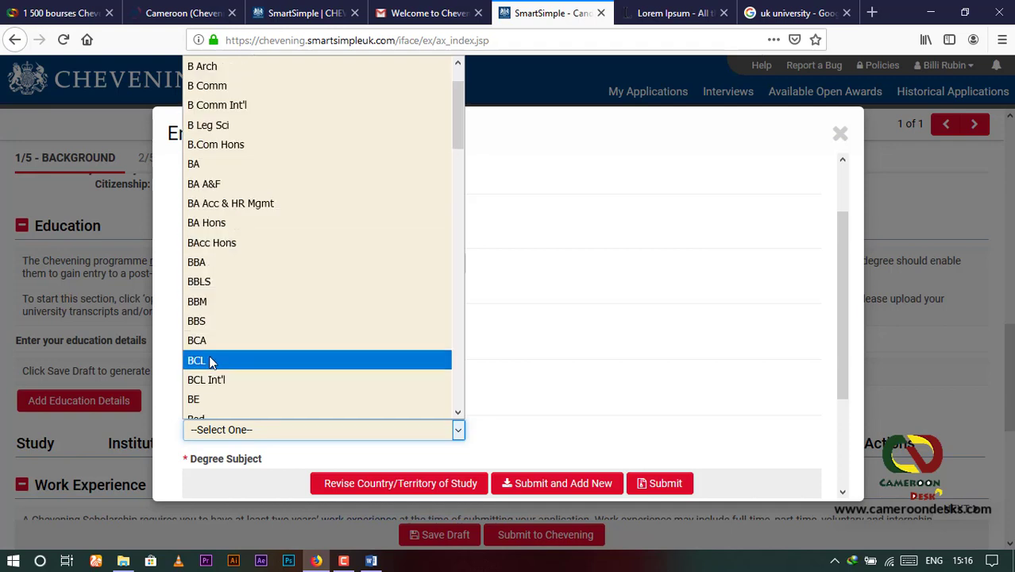
scroll(286, 314, down, 3)
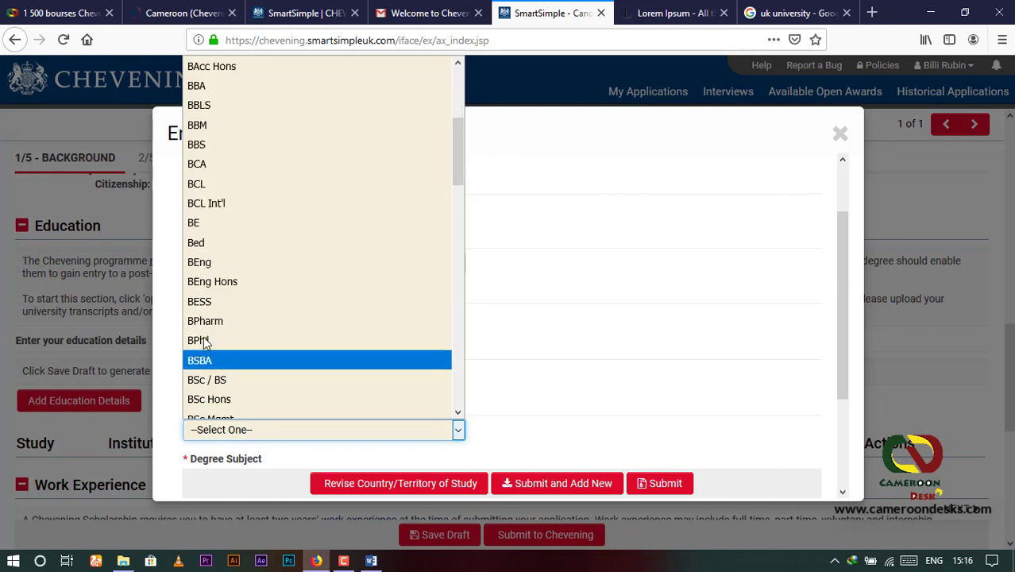
scroll(239, 342, up, 5)
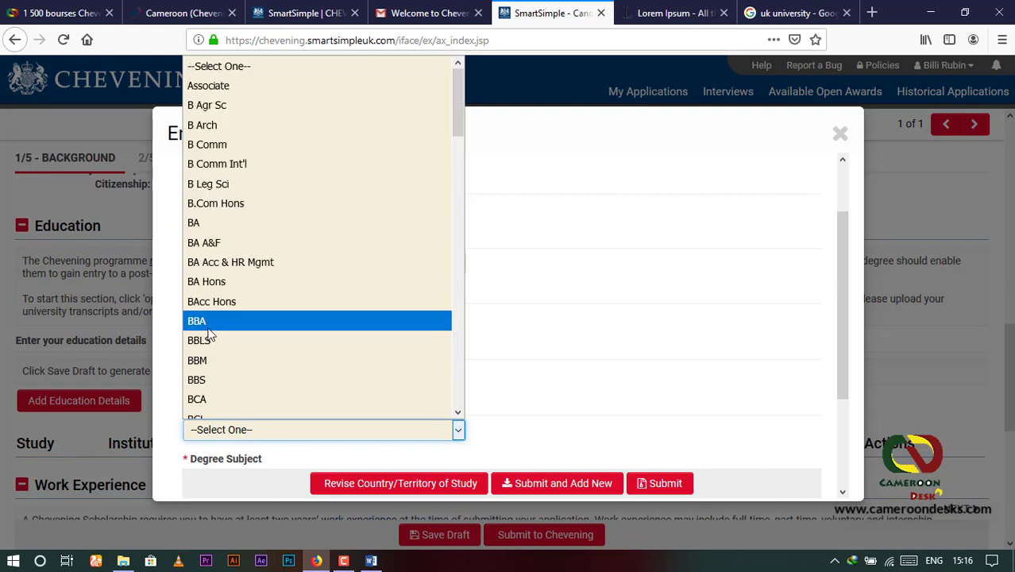
click(222, 224)
scroll(276, 397, down, 3)
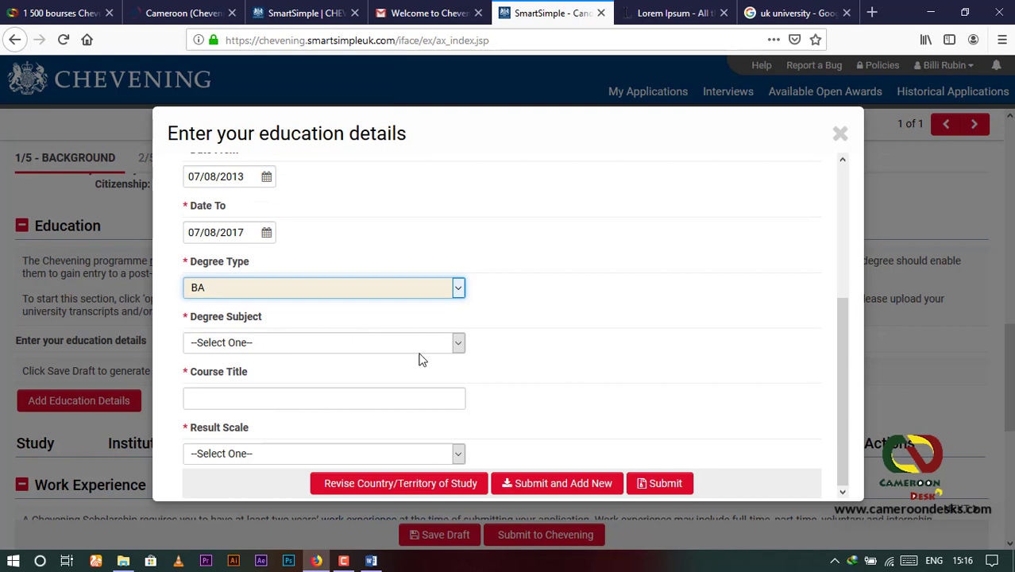
click(449, 342)
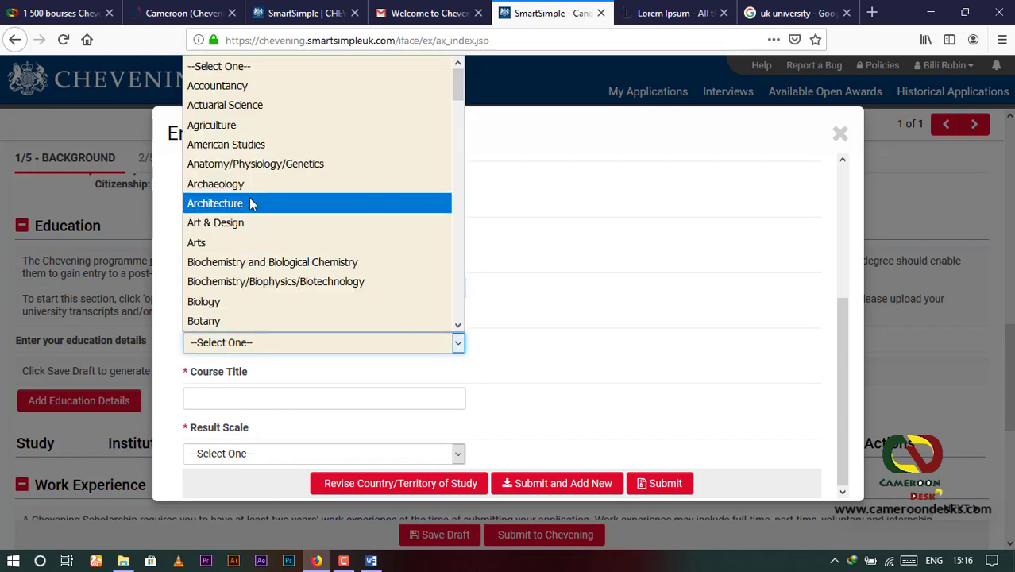
click(235, 243)
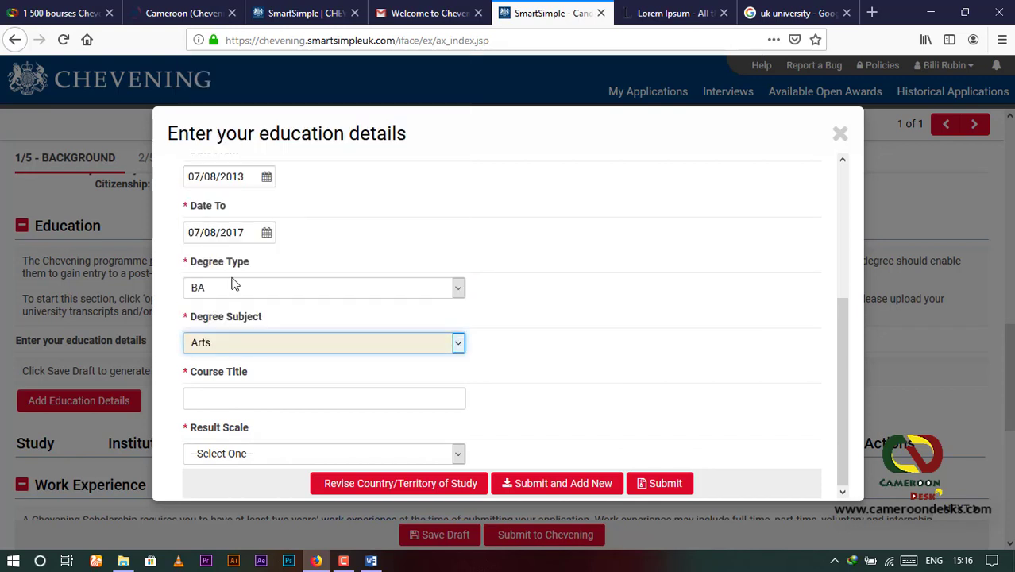
click(229, 396)
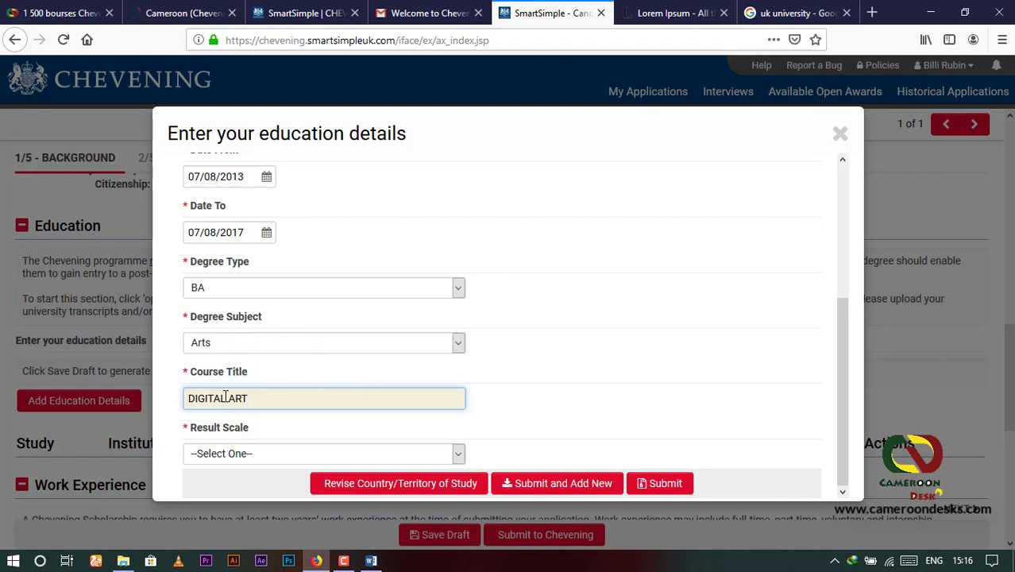
Step: Set the result scale to GPA with a result of 3.50 and submit the education entry
click(462, 455)
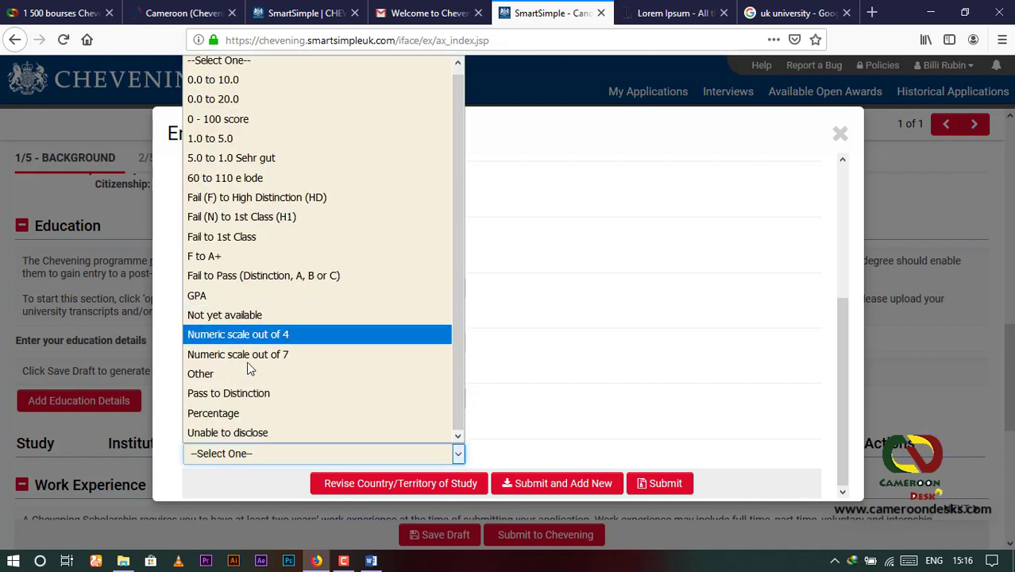
click(219, 297)
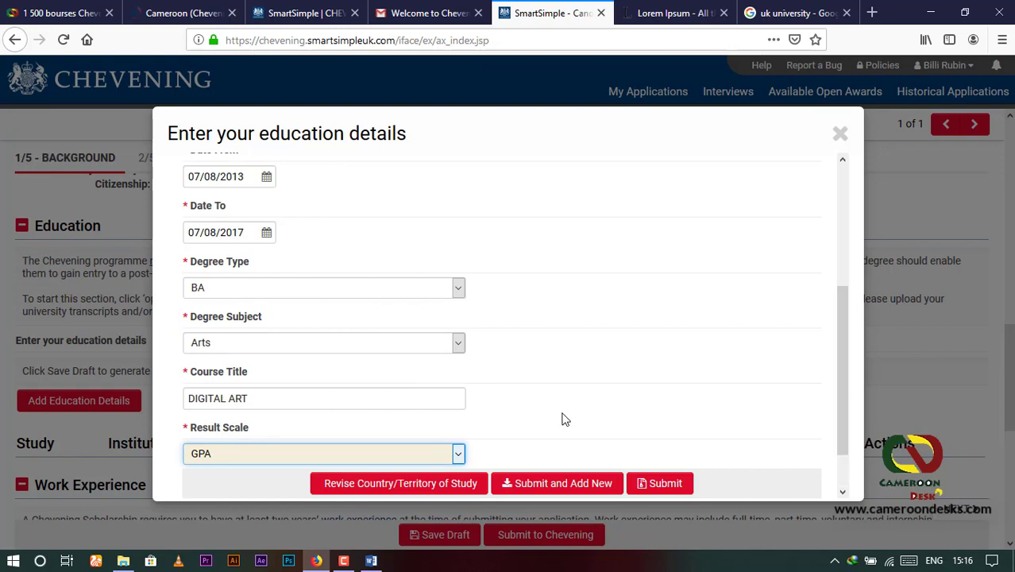
scroll(508, 409, down, 2)
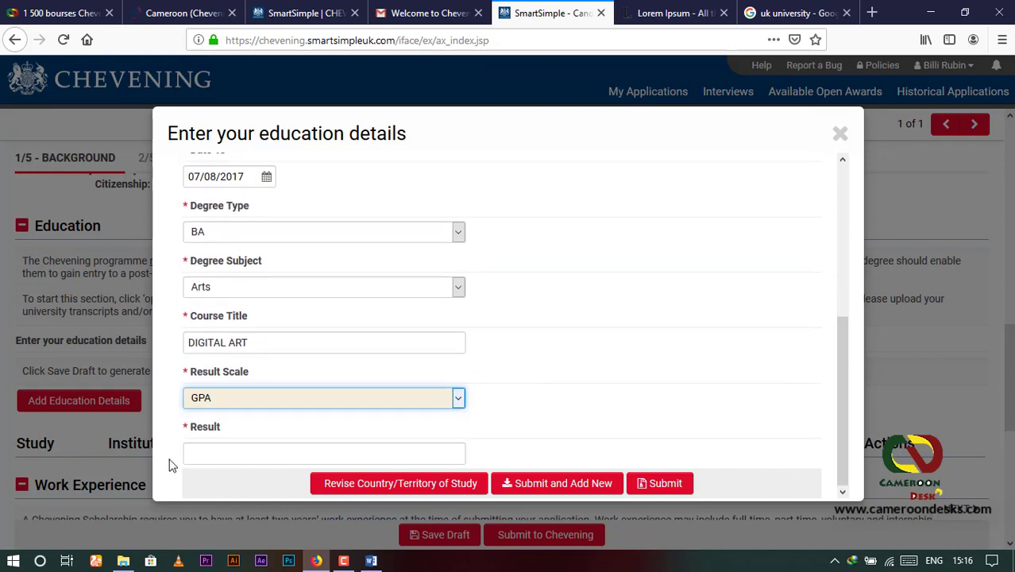
click(226, 451)
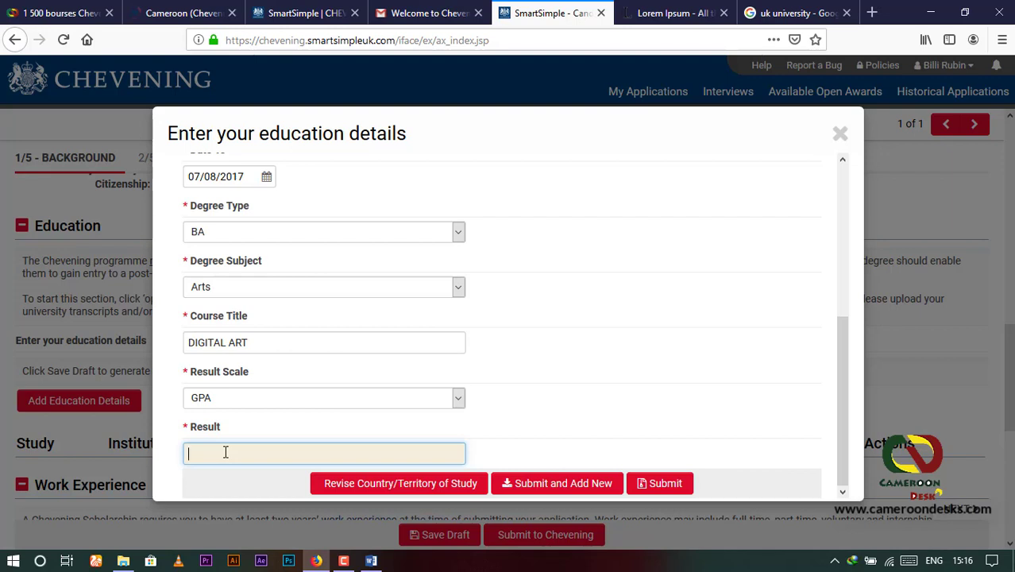
text(3.5)
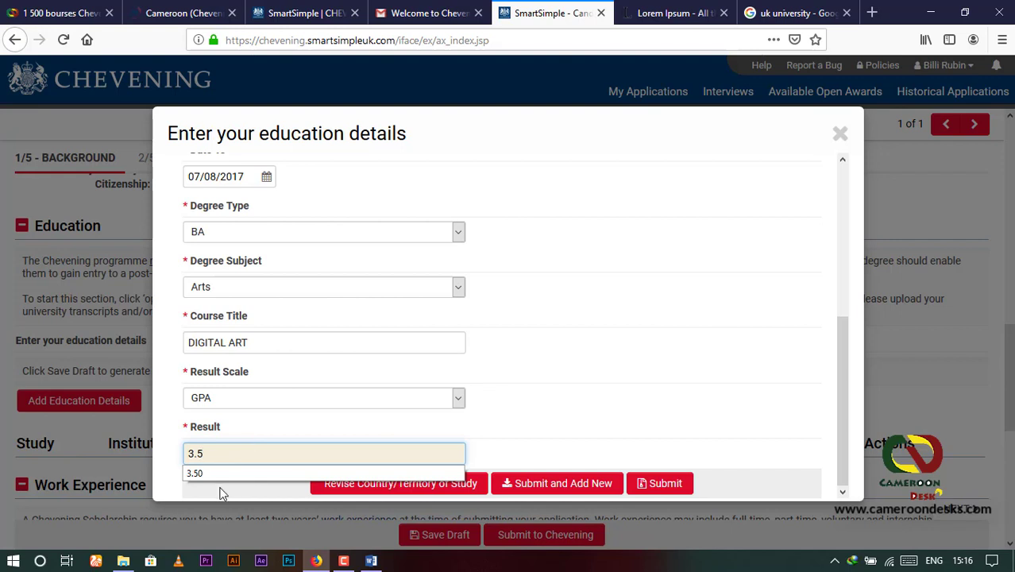
click(223, 472)
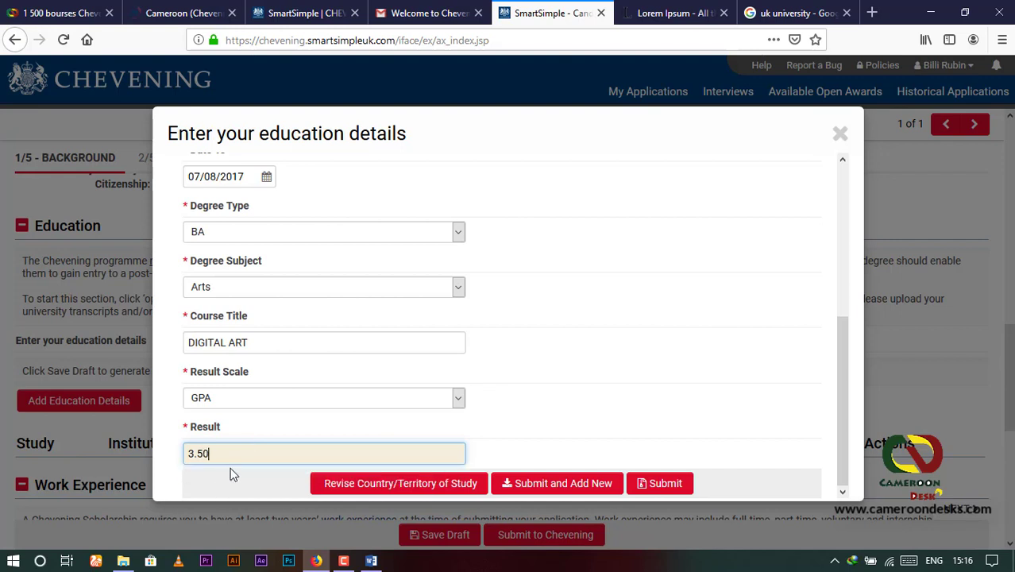
click(668, 488)
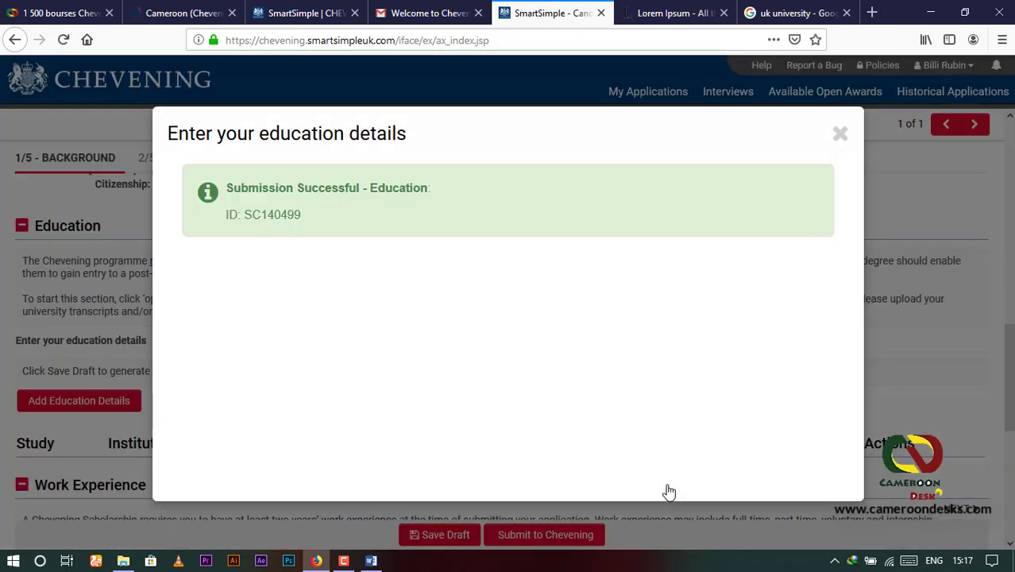
Step: Dismiss the education confirmation and start a new Work Experience entry
click(841, 134)
scroll(320, 416, down, 3)
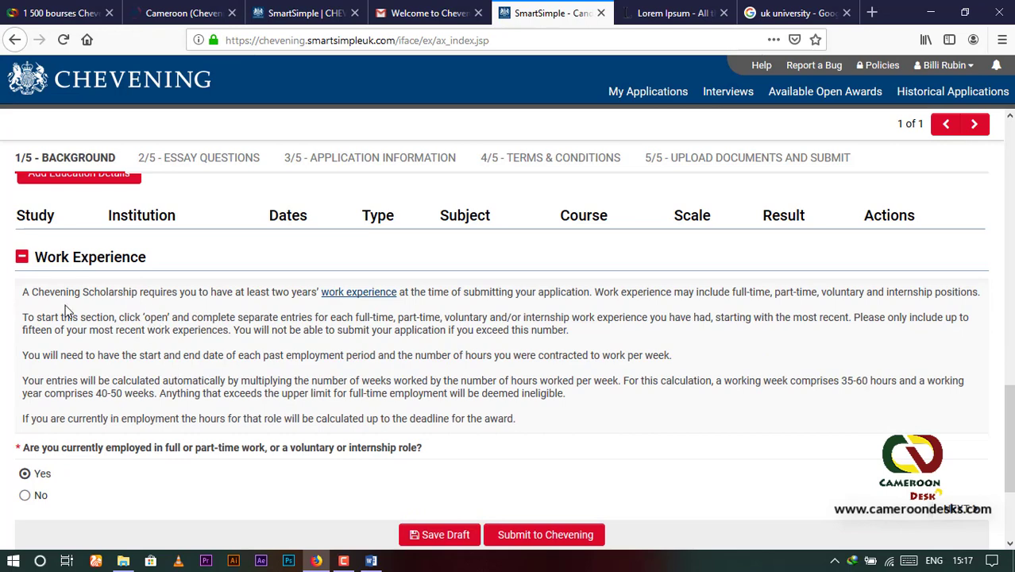
scroll(65, 306, up, 2)
scroll(65, 305, down, 2)
scroll(127, 262, down, 2)
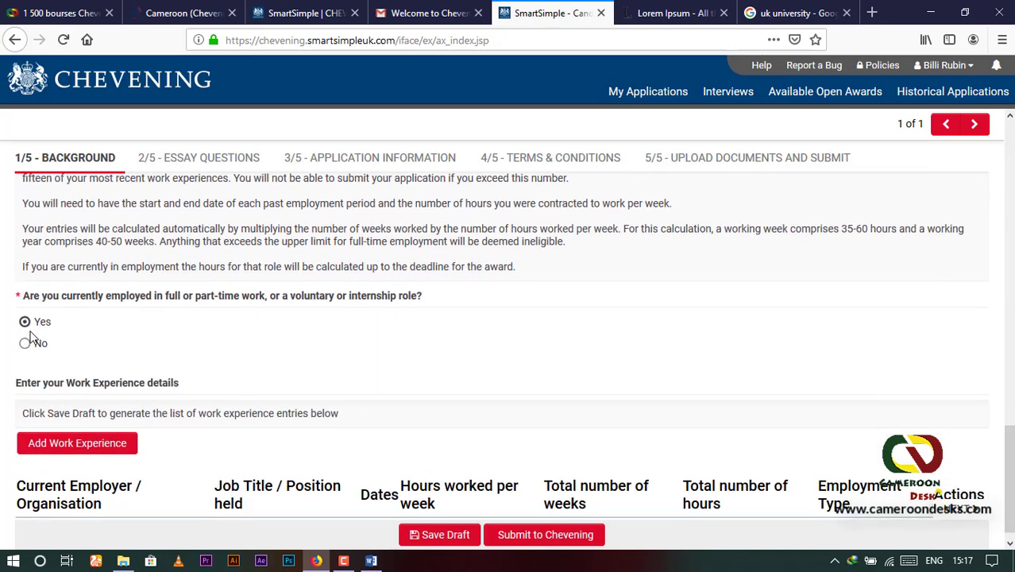
scroll(199, 359, down, 1)
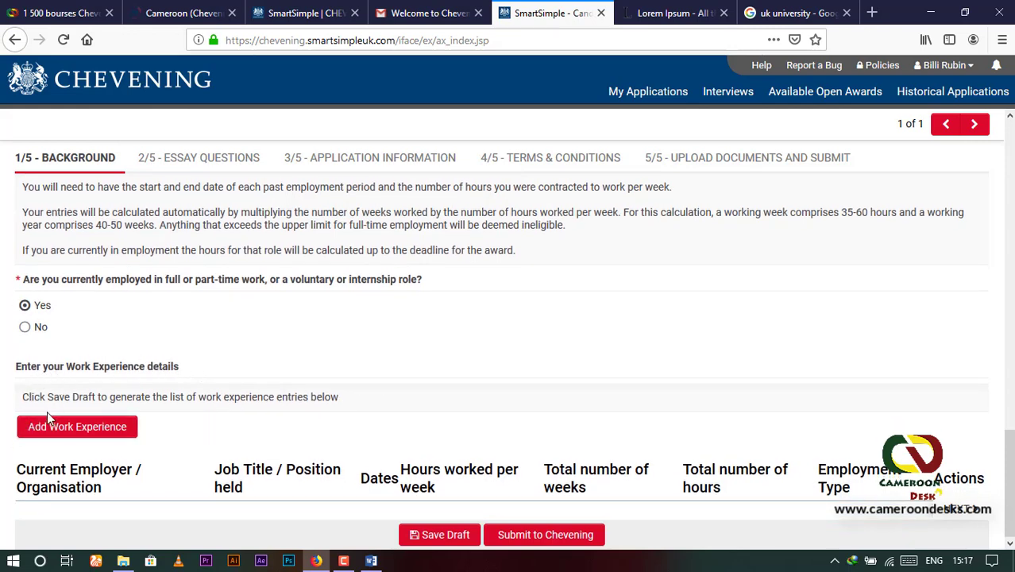
click(77, 430)
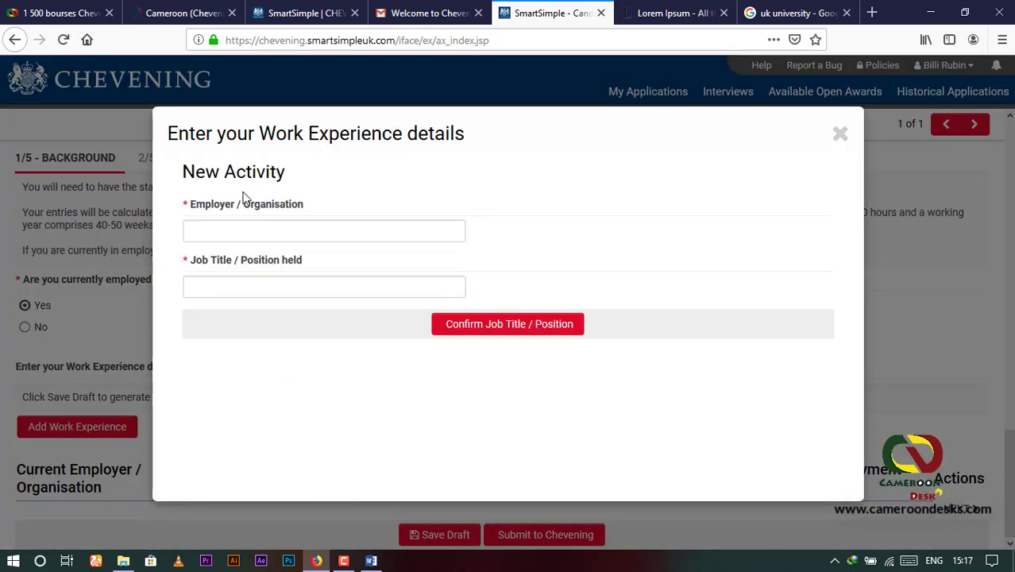
Step: Enter employer Hospital Teaching Center(CHU) and job title biochimist, and confirm them
click(230, 231)
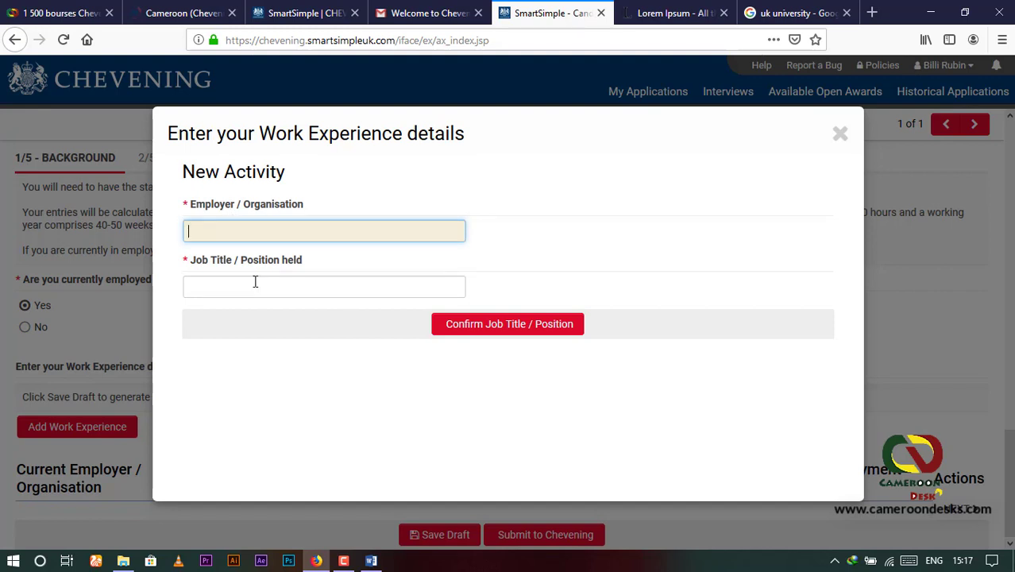
text(CHU)
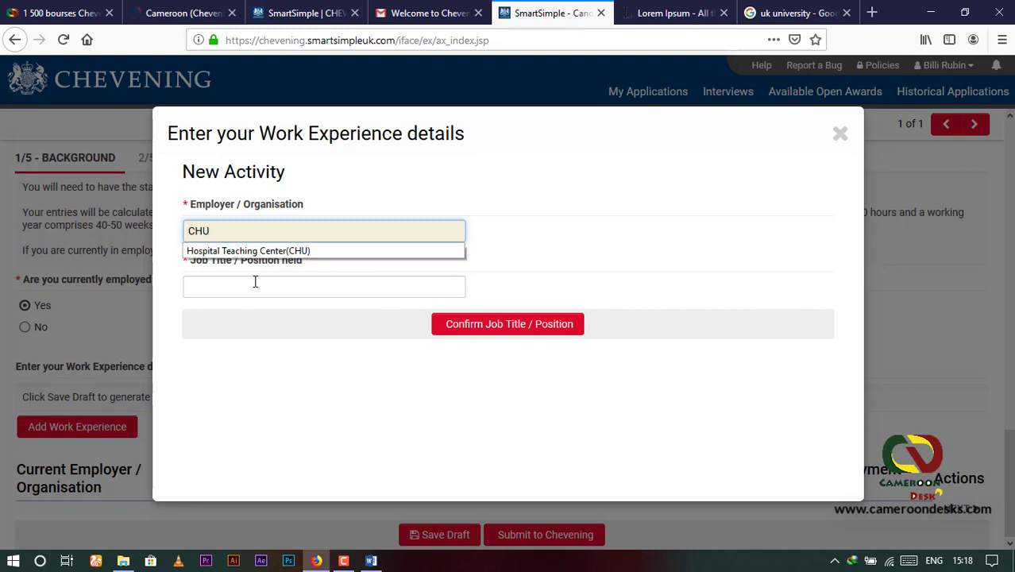
click(282, 251)
click(218, 277)
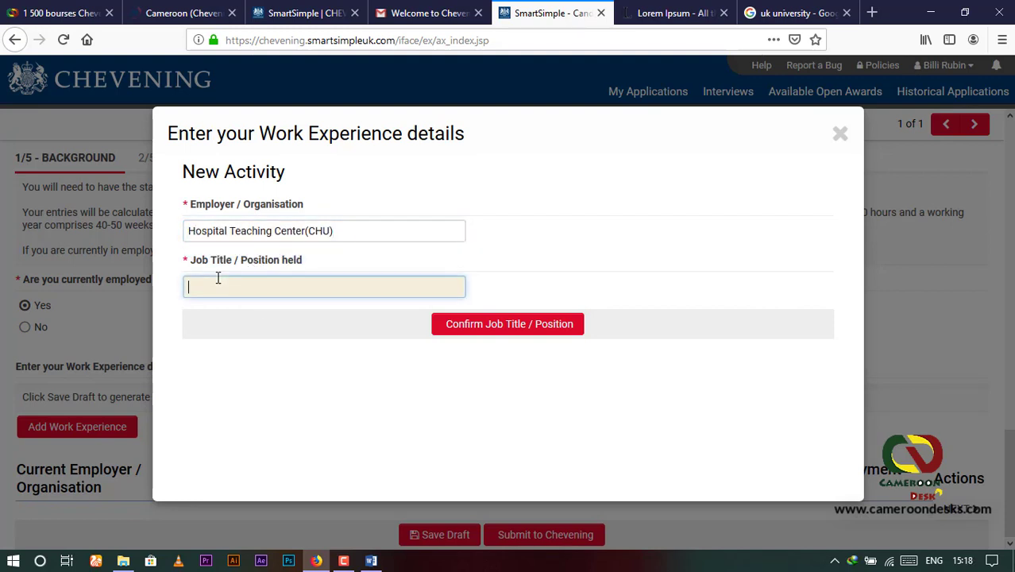
text(b)
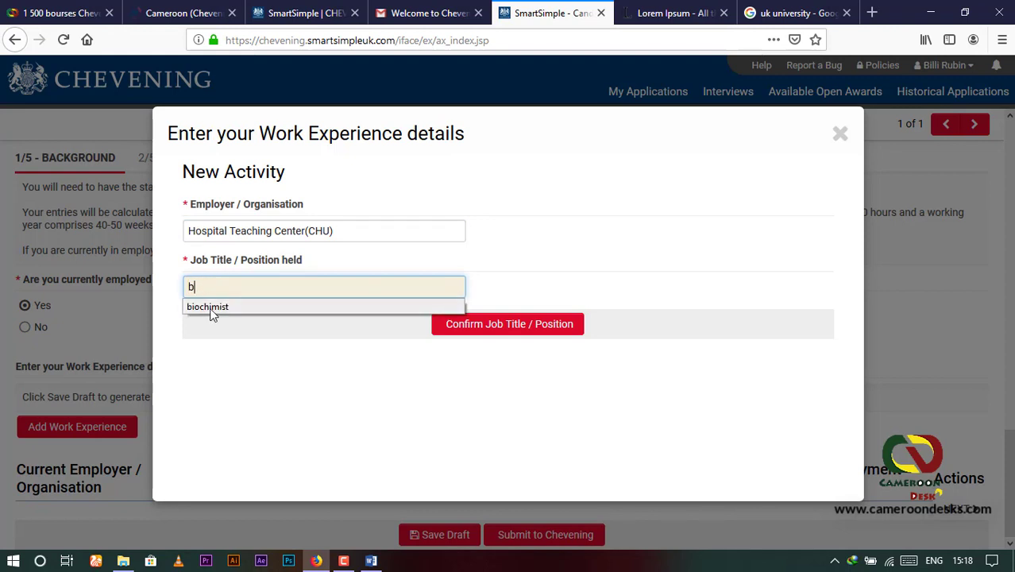
click(213, 306)
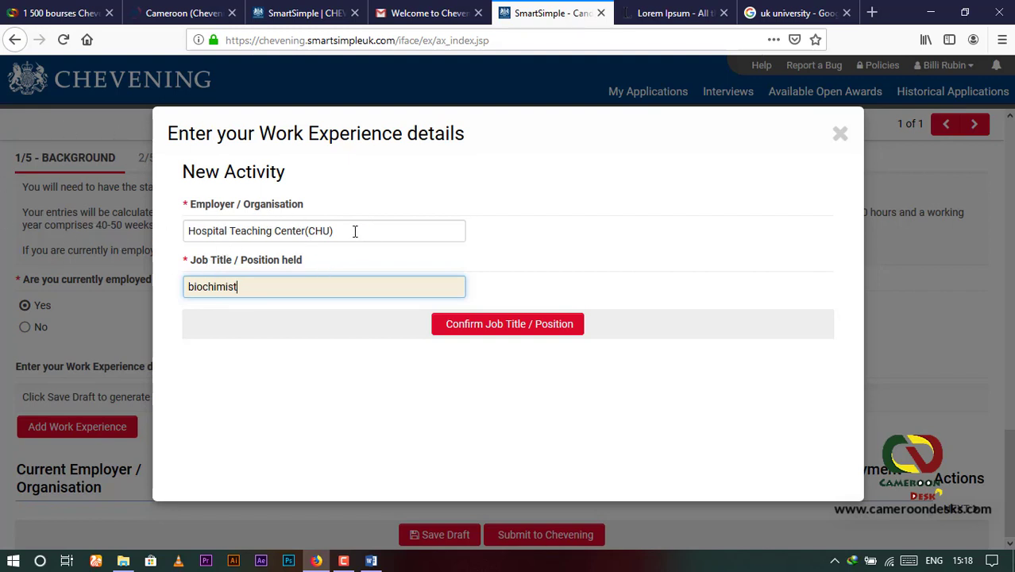
click(329, 230)
drag(330, 231, 163, 238)
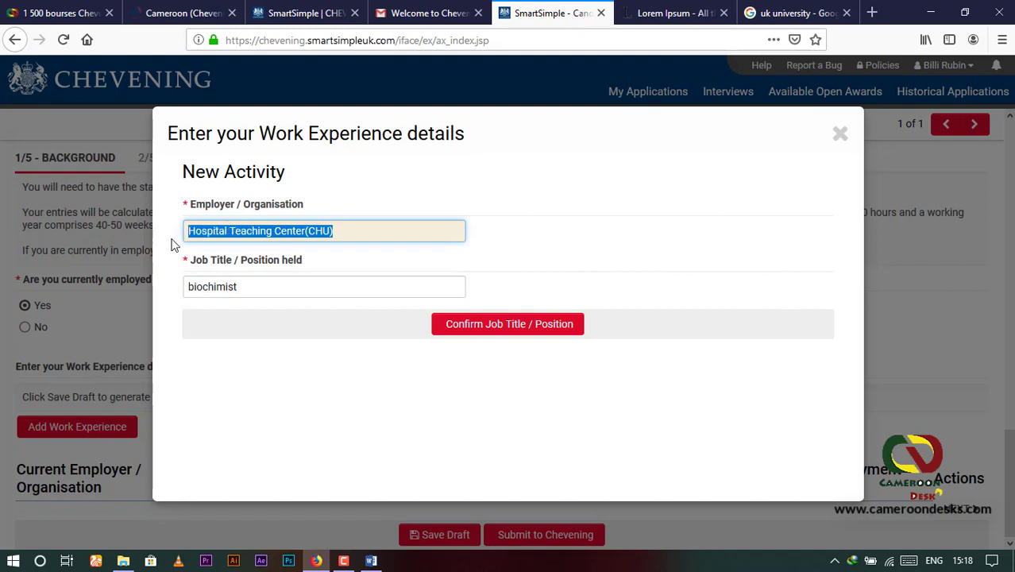
drag(252, 281, 181, 283)
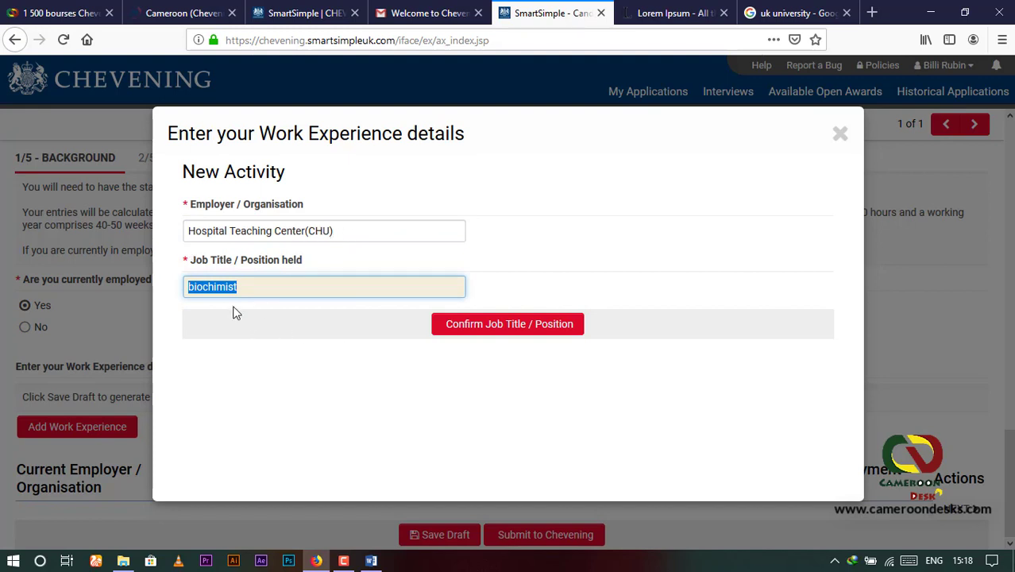
click(251, 285)
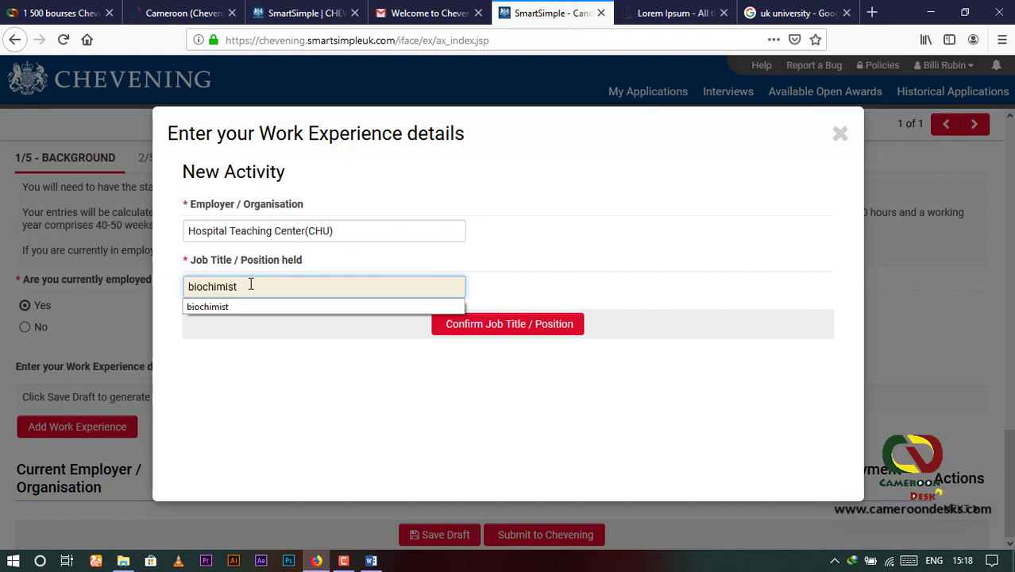
click(499, 332)
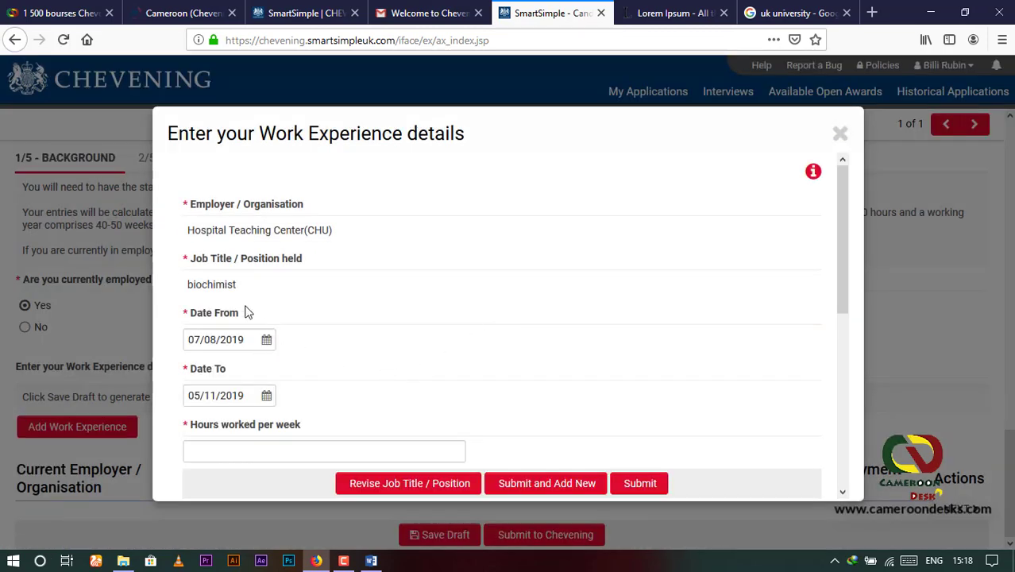
Step: Set the work experience start date to 07/08/2017 using the calendar
scroll(233, 305, down, 3)
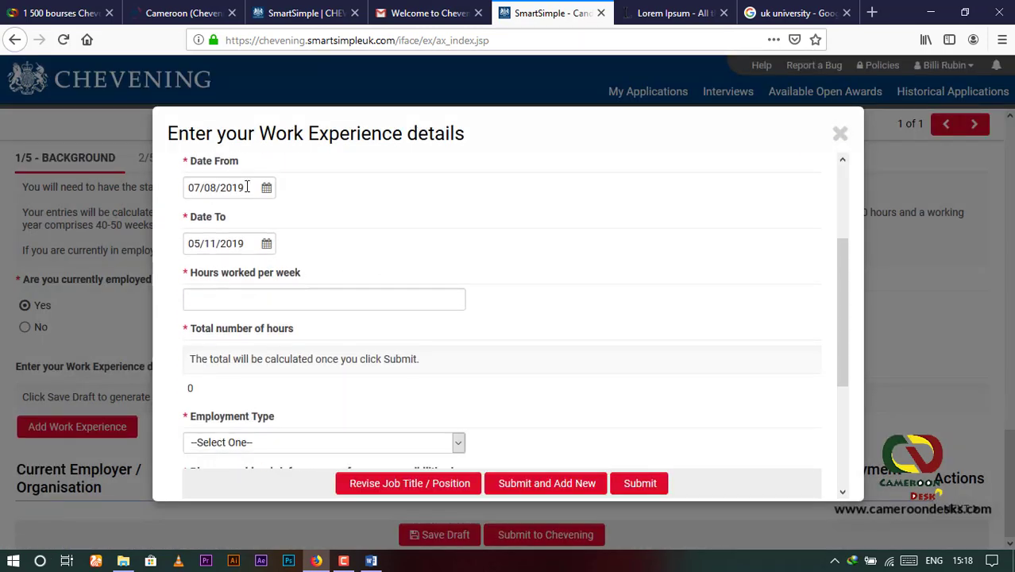
click(247, 187)
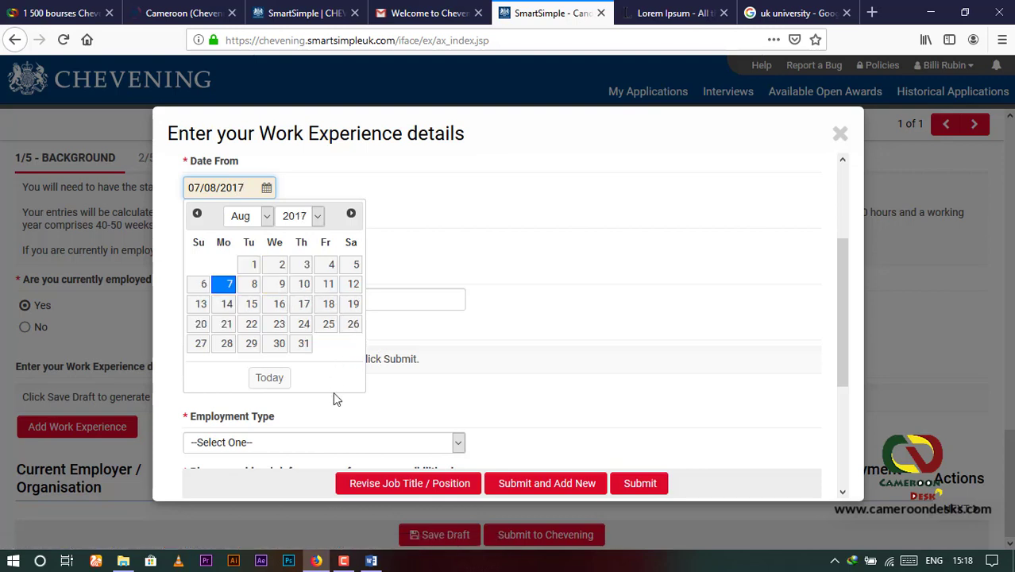
click(449, 390)
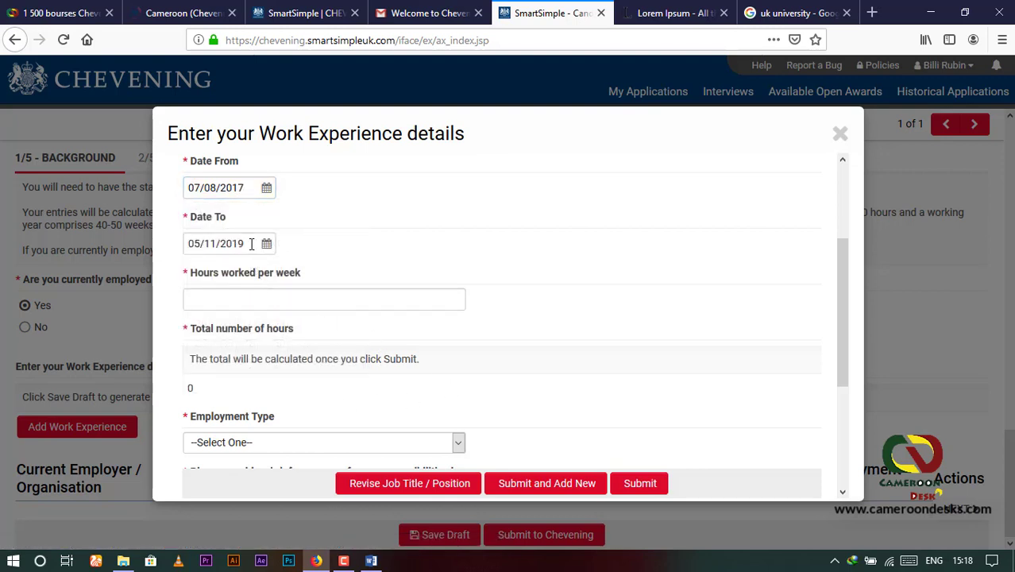
Step: Enter 40 hours worked per week and set the employment type to Full time employment
click(219, 297)
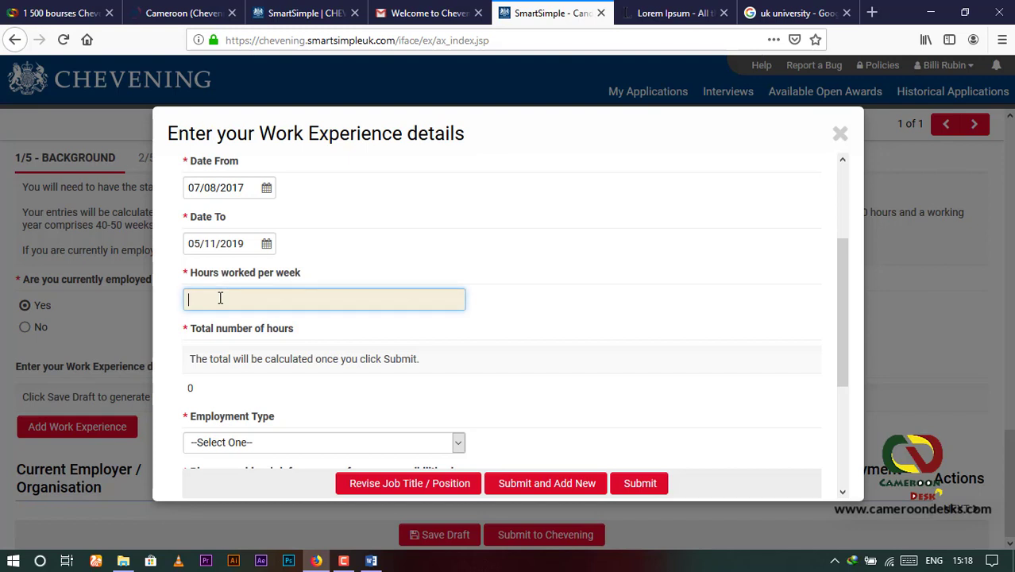
text(40)
click(215, 320)
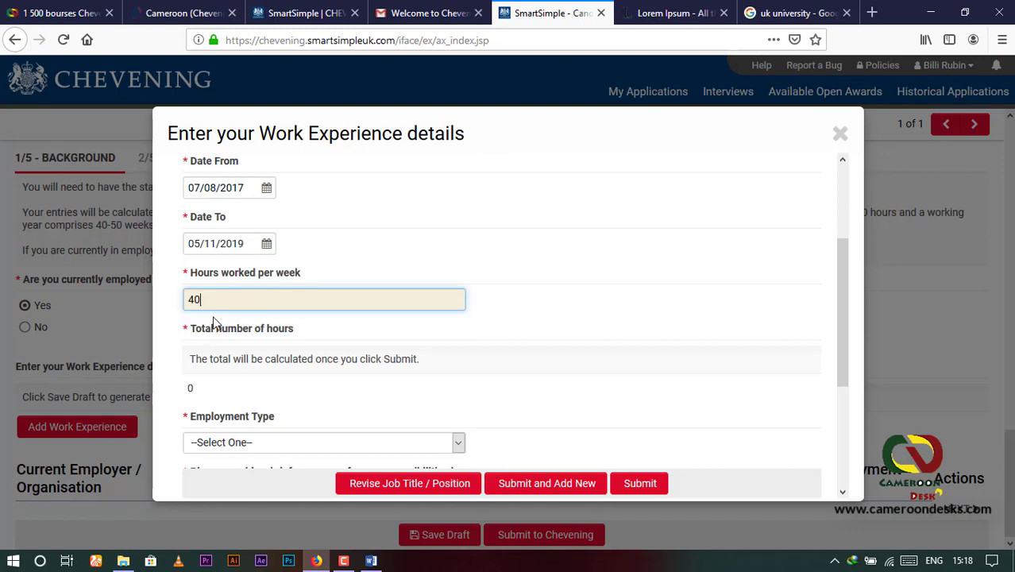
click(220, 361)
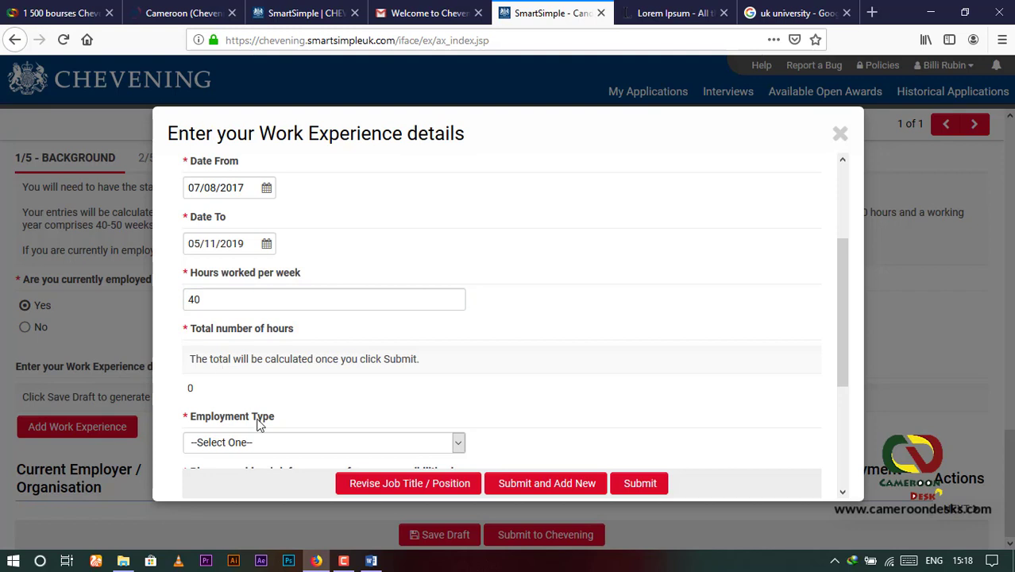
scroll(258, 422, down, 2)
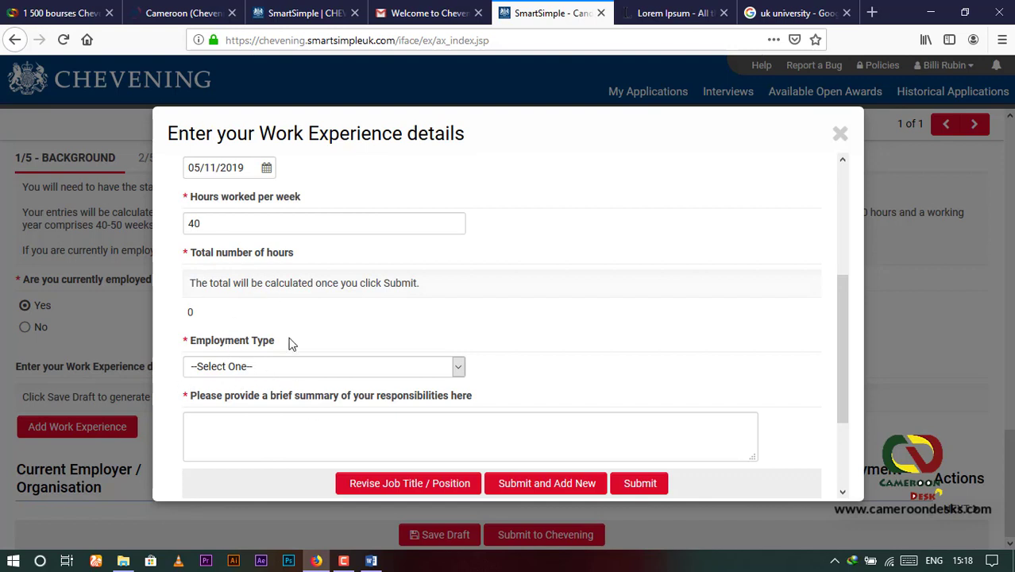
click(457, 366)
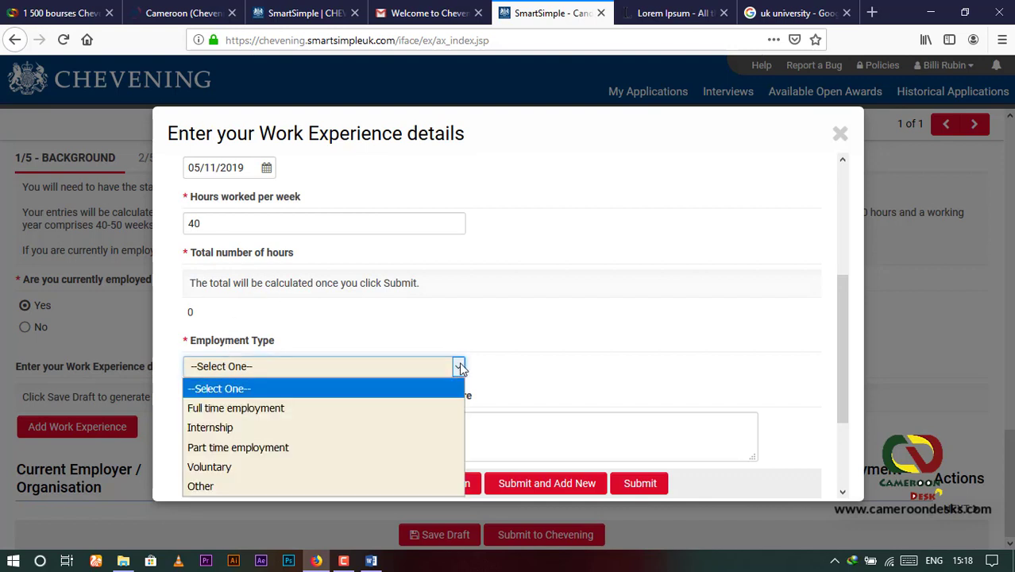
click(258, 408)
Step: Write the responsibilities summary 'analyse des echantillons'
scroll(356, 401, down, 2)
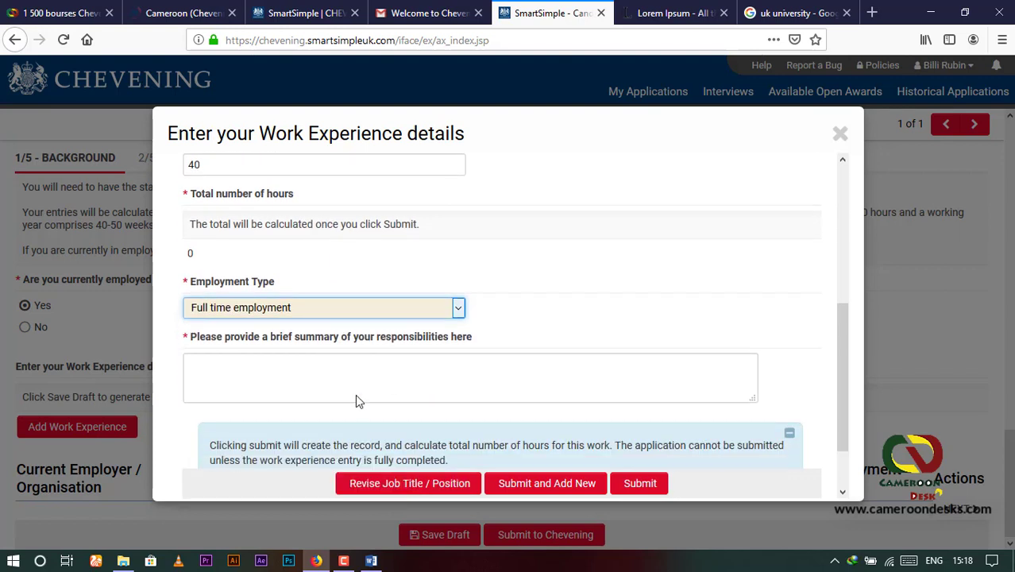
click(233, 348)
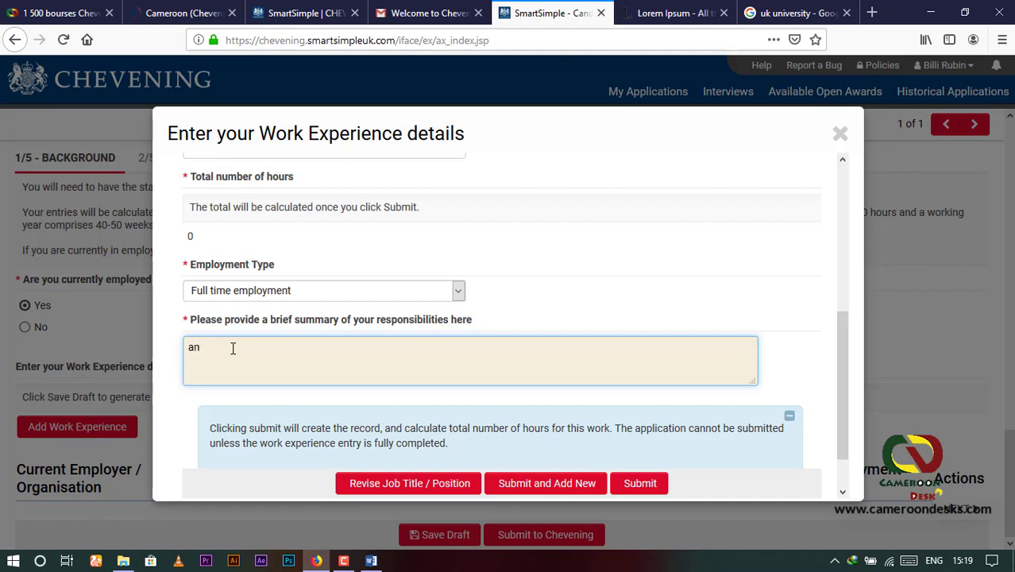
text(analyse des echam)
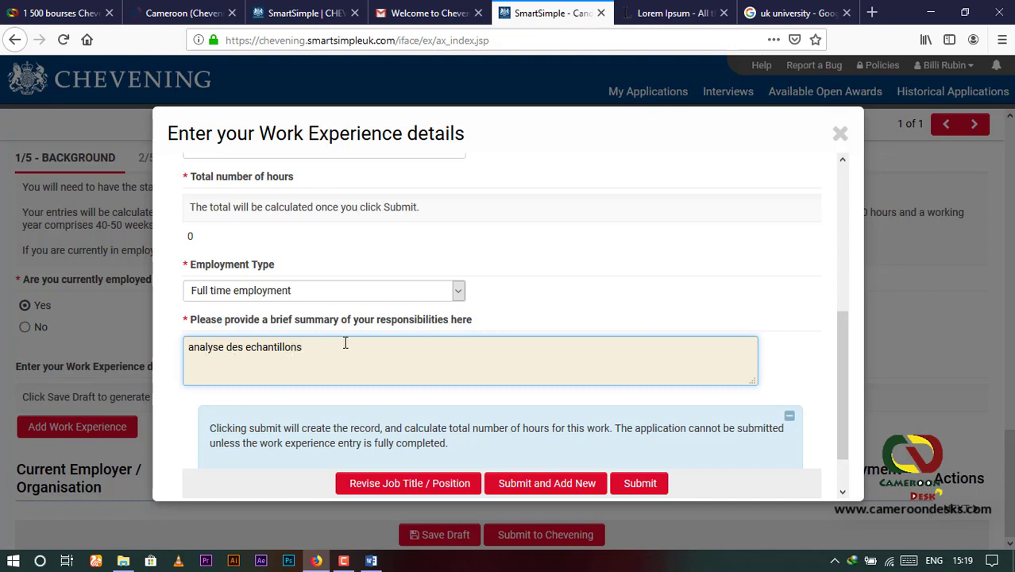
scroll(345, 343, down, 2)
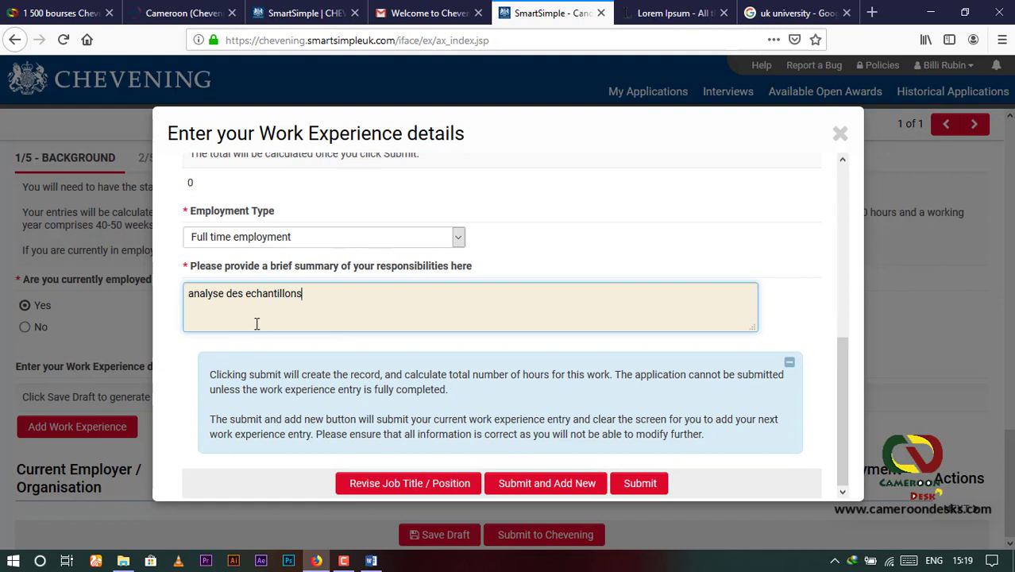
Step: Submit the work experience entry and dismiss the Submission Successful confirmation
click(650, 489)
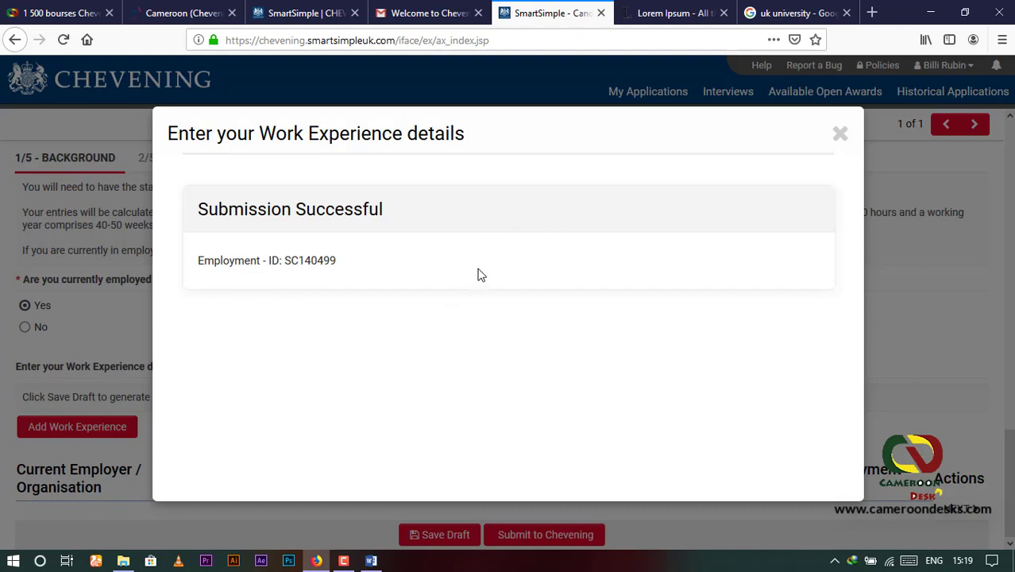
click(841, 134)
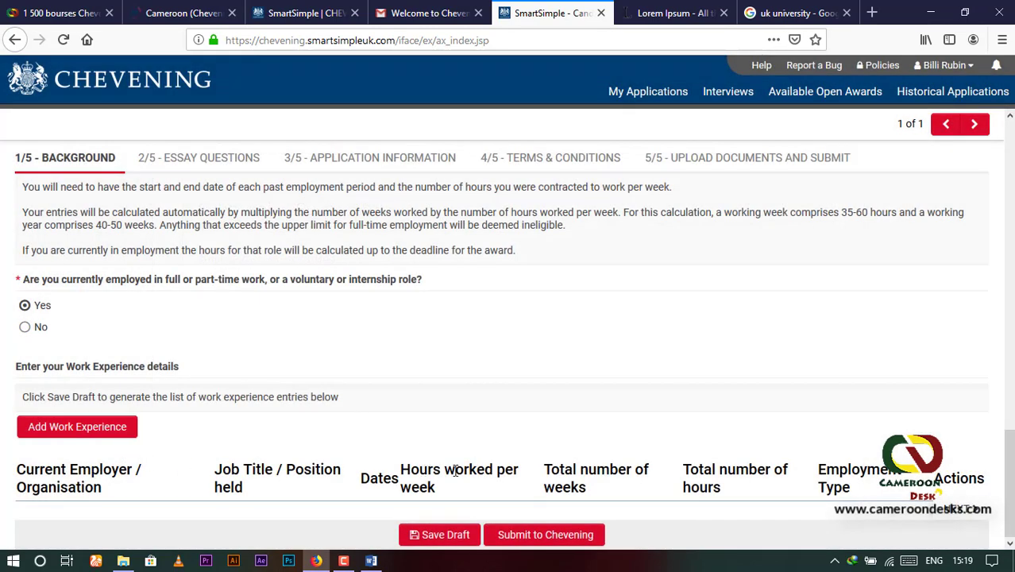
scroll(245, 402, up, 2)
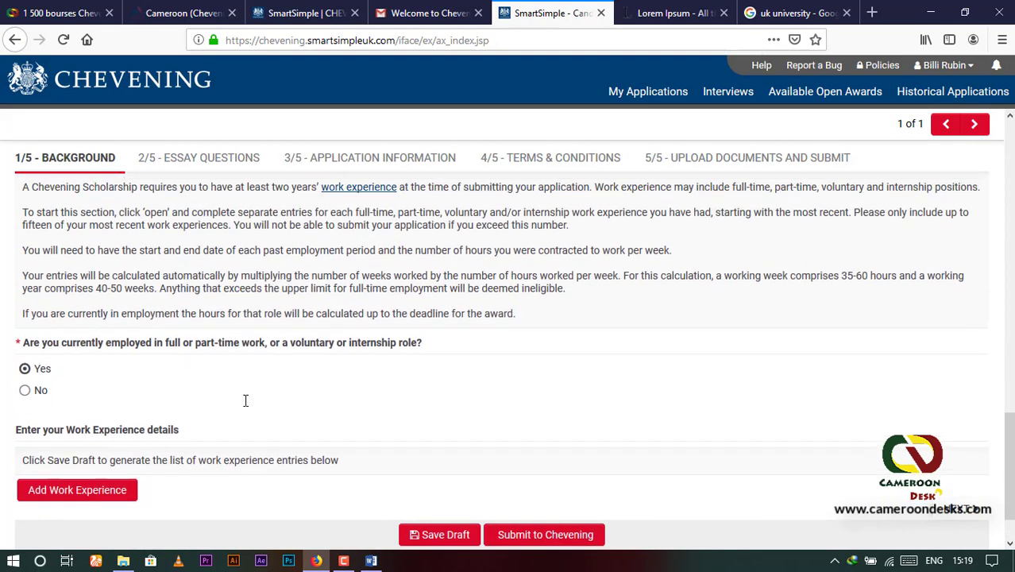
scroll(244, 408, down, 2)
scroll(192, 321, up, 2)
click(195, 158)
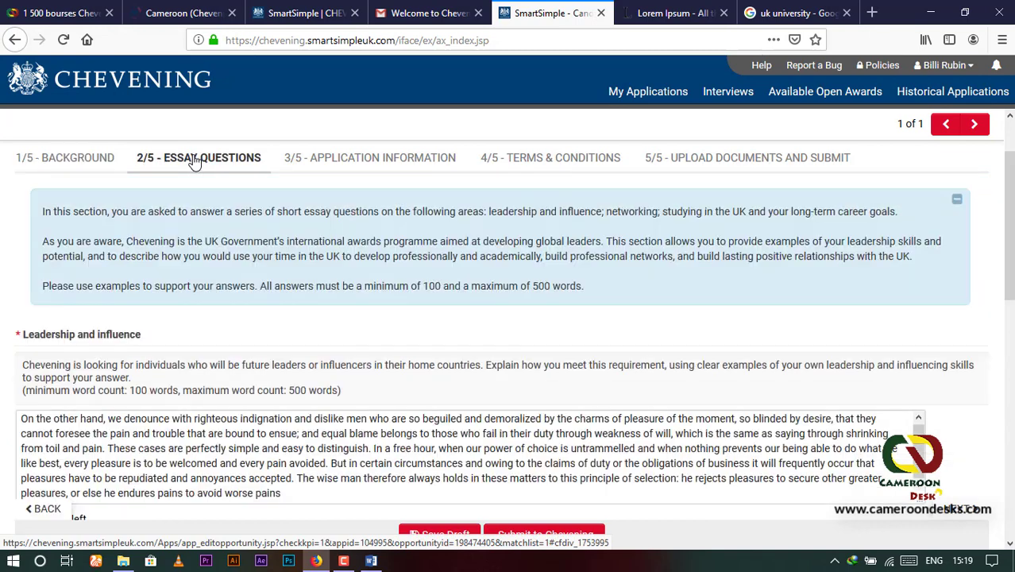
scroll(107, 267, down, 2)
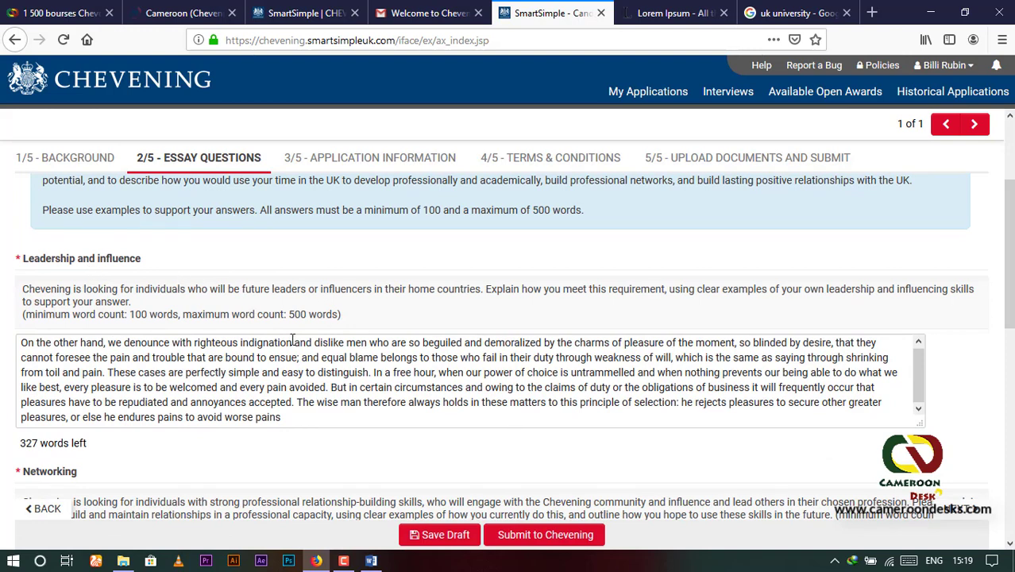
drag(291, 422, 15, 333)
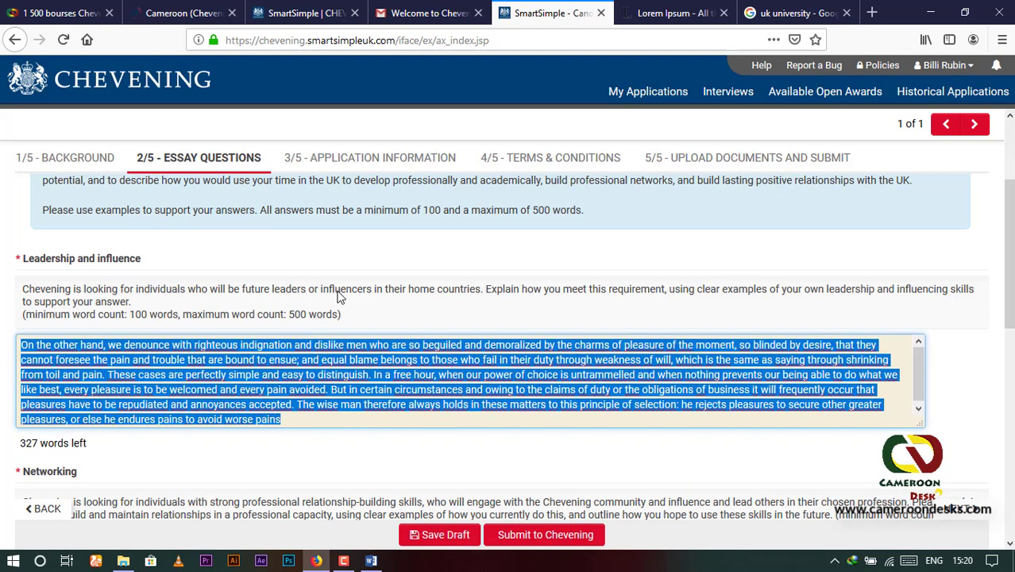
drag(293, 421, 8, 337)
drag(284, 419, 3, 340)
scroll(297, 431, down, 2)
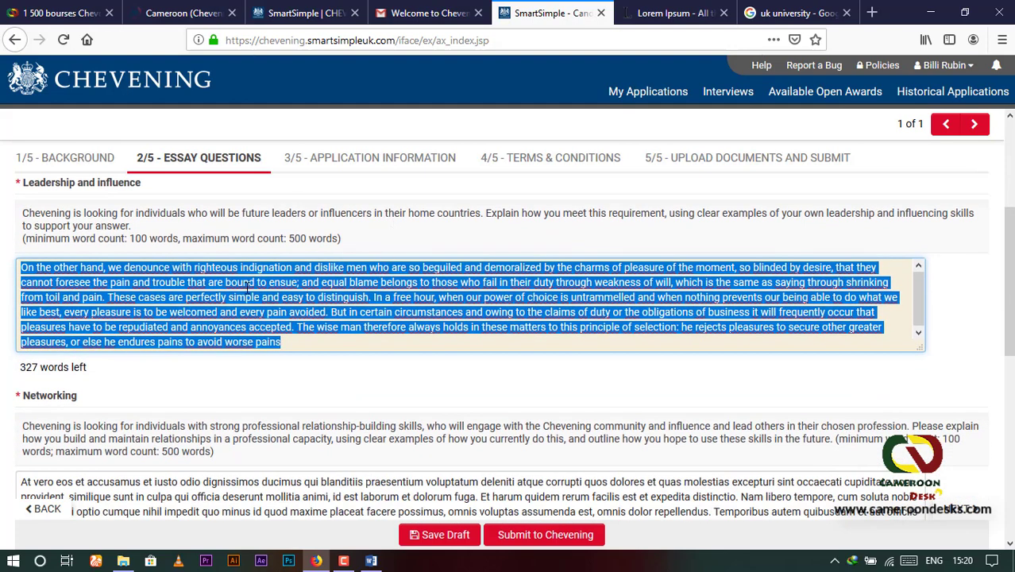
click(238, 384)
scroll(176, 441, down, 2)
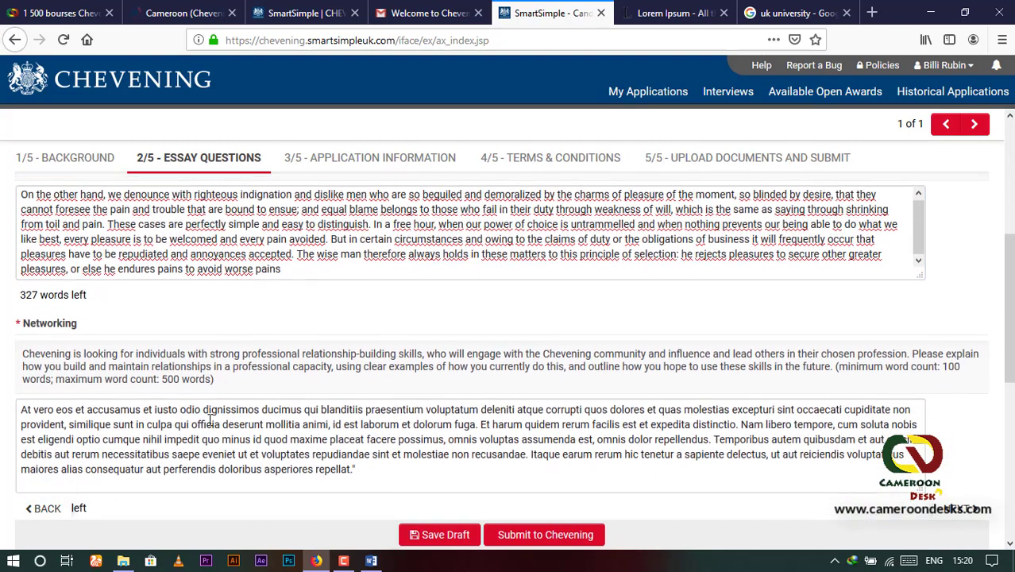
scroll(218, 363, down, 1)
scroll(217, 363, down, 3)
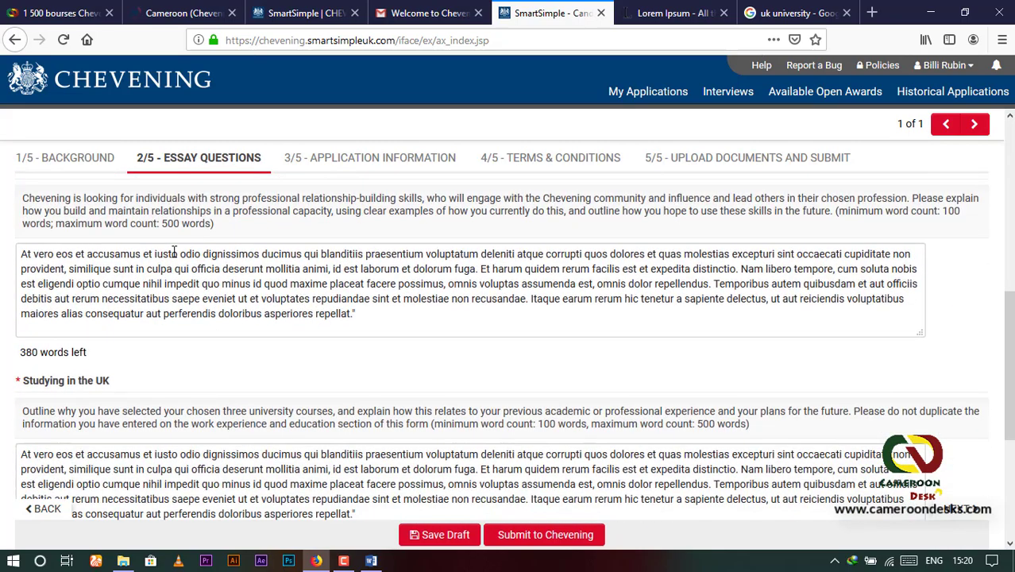
scroll(172, 251, up, 2)
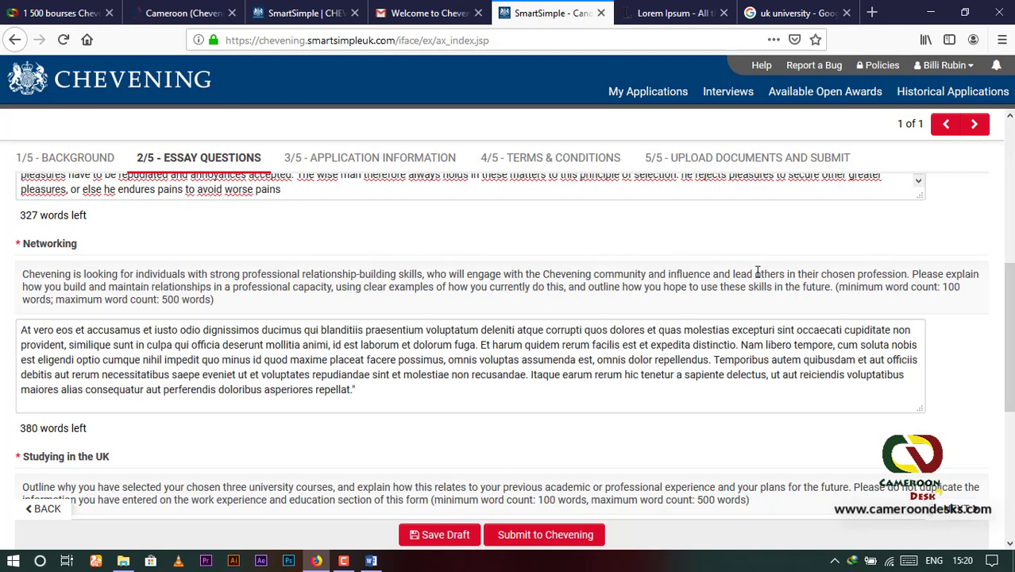
drag(355, 390, 13, 334)
scroll(191, 372, down, 3)
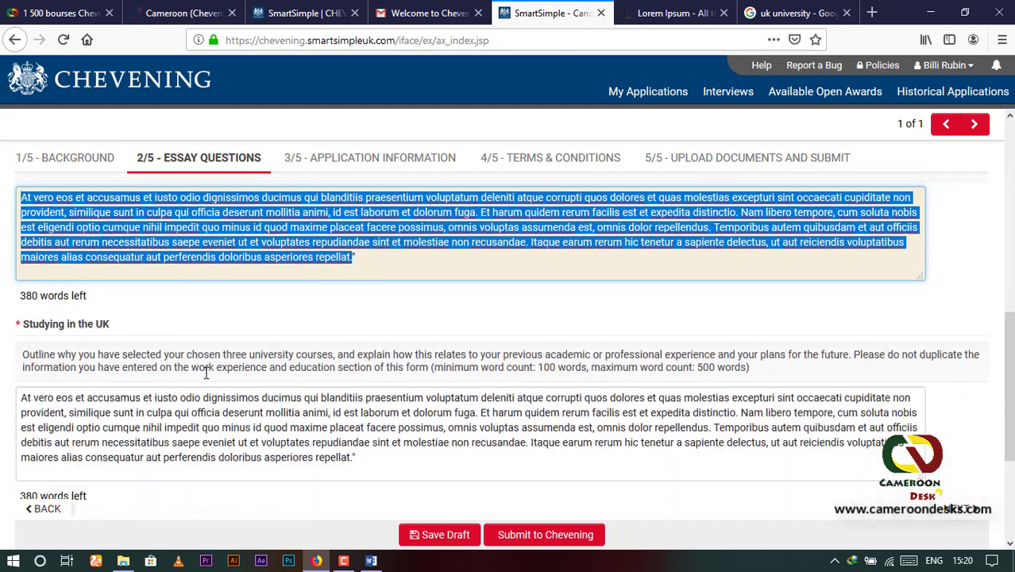
click(251, 289)
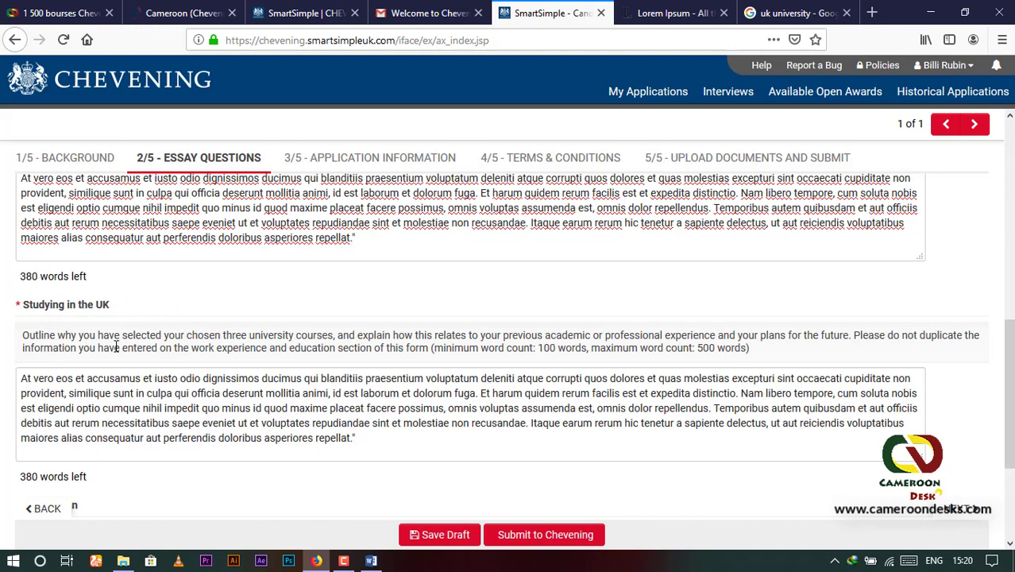
drag(373, 442, 15, 384)
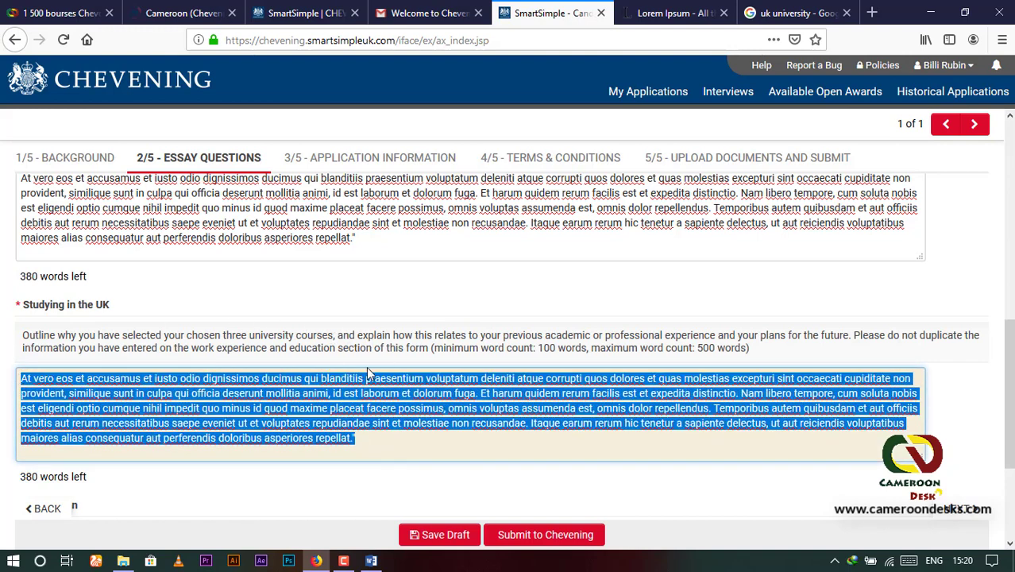
scroll(369, 372, down, 3)
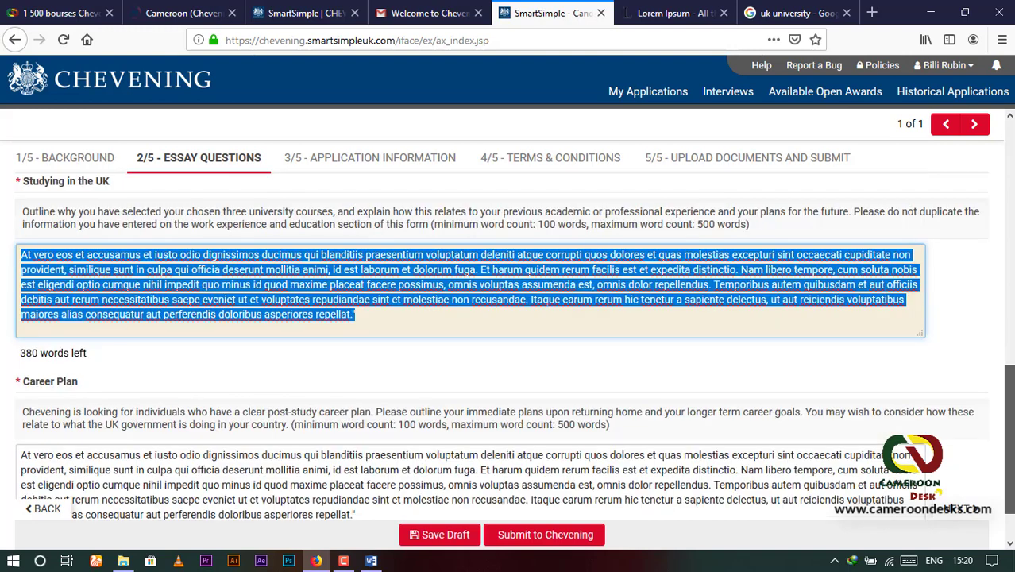
click(366, 315)
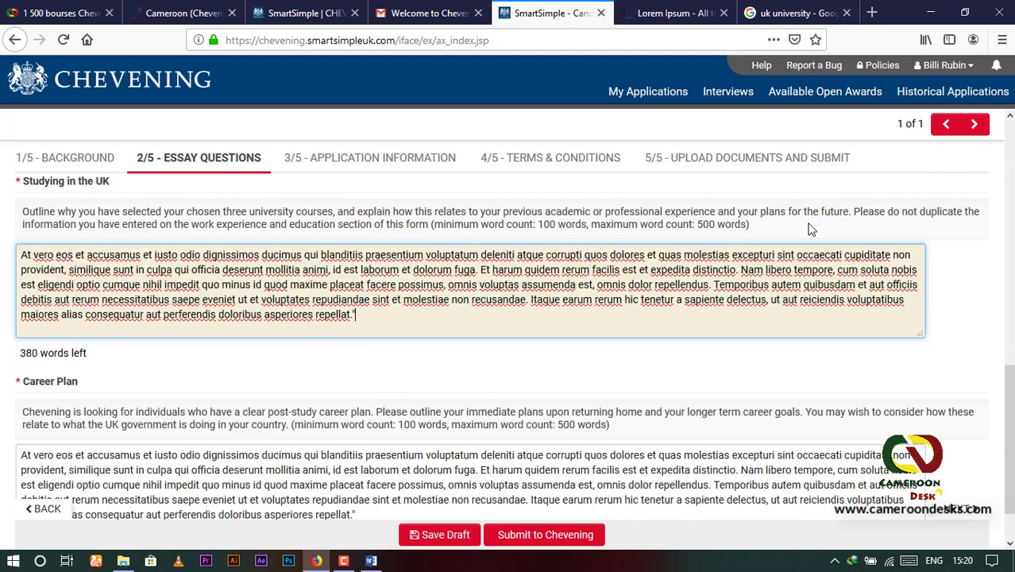
drag(1009, 399, 1009, 421)
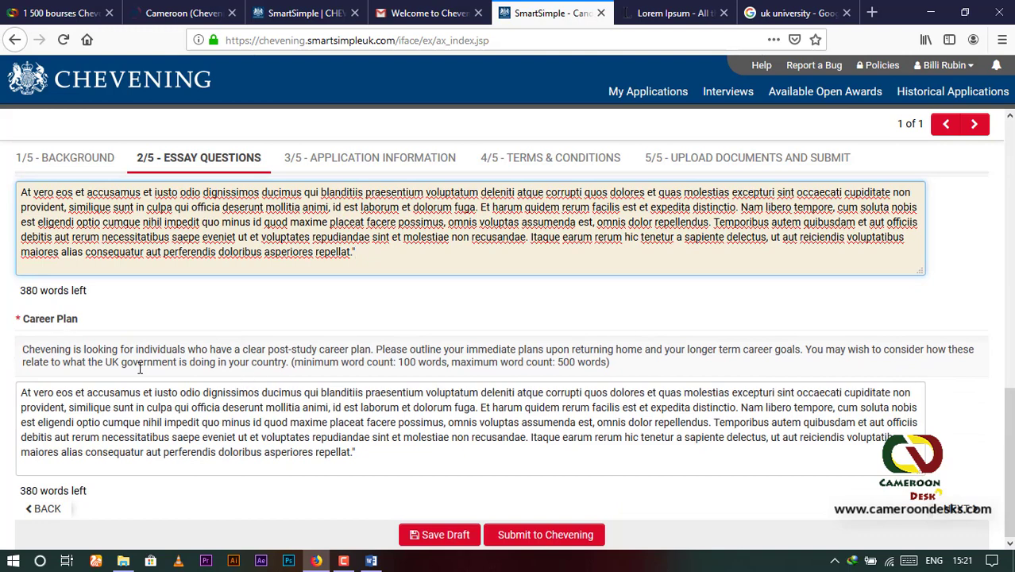
drag(366, 454, 19, 392)
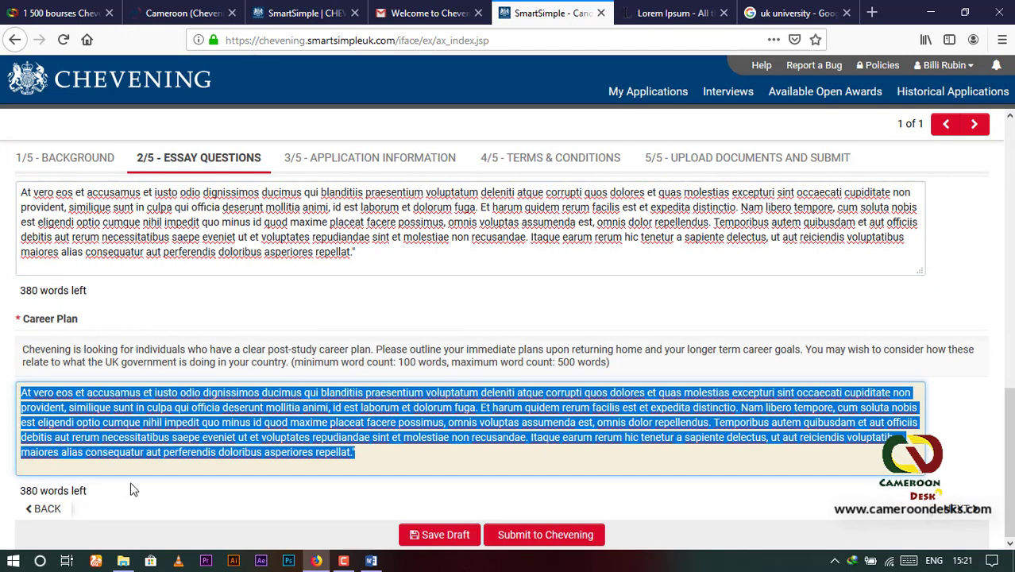
click(437, 461)
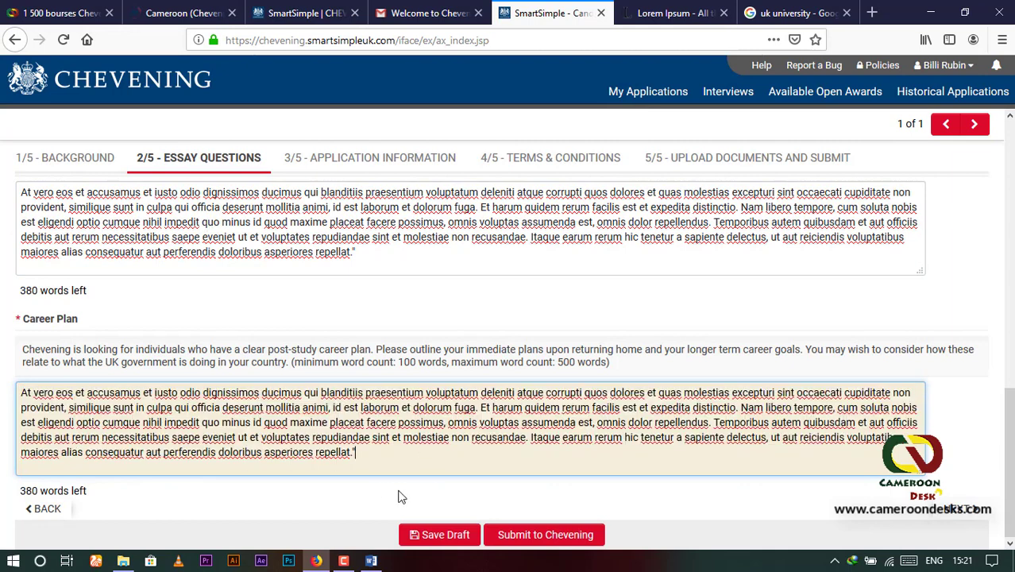
Step: Switch to the 3/5 Application Information section and view the University Application details
click(368, 158)
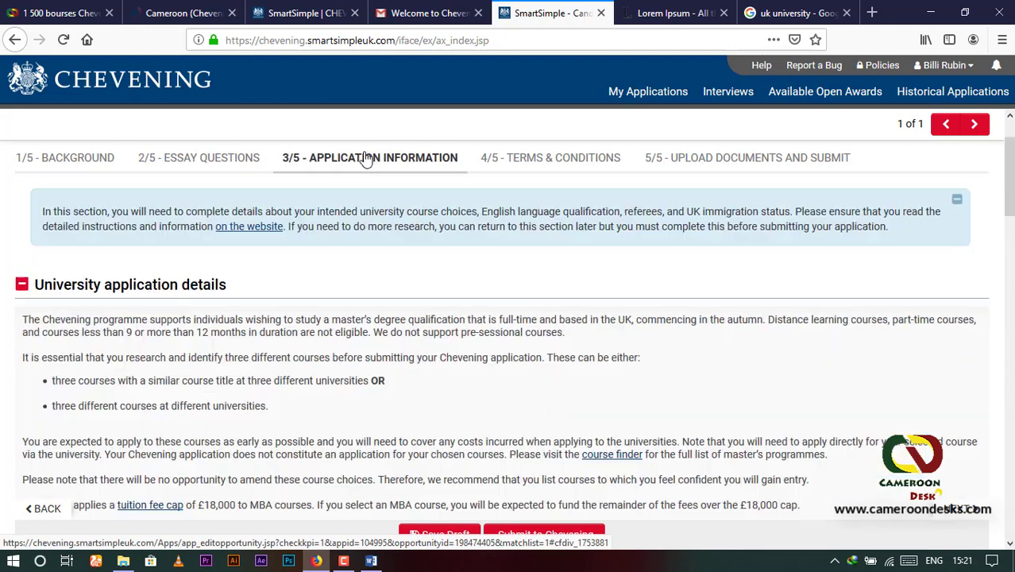
scroll(274, 278, down, 2)
scroll(268, 294, up, 2)
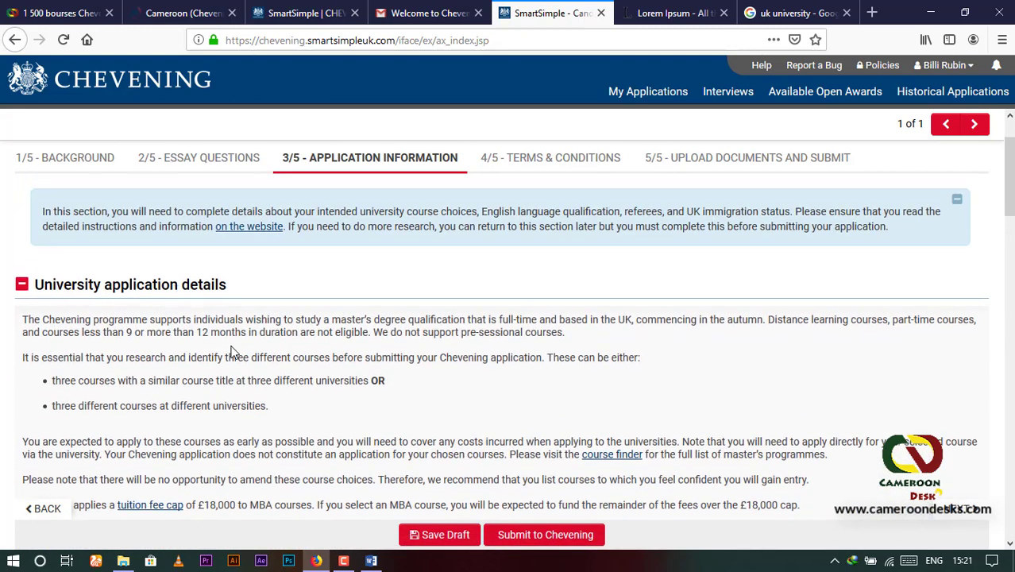
scroll(233, 352, down, 5)
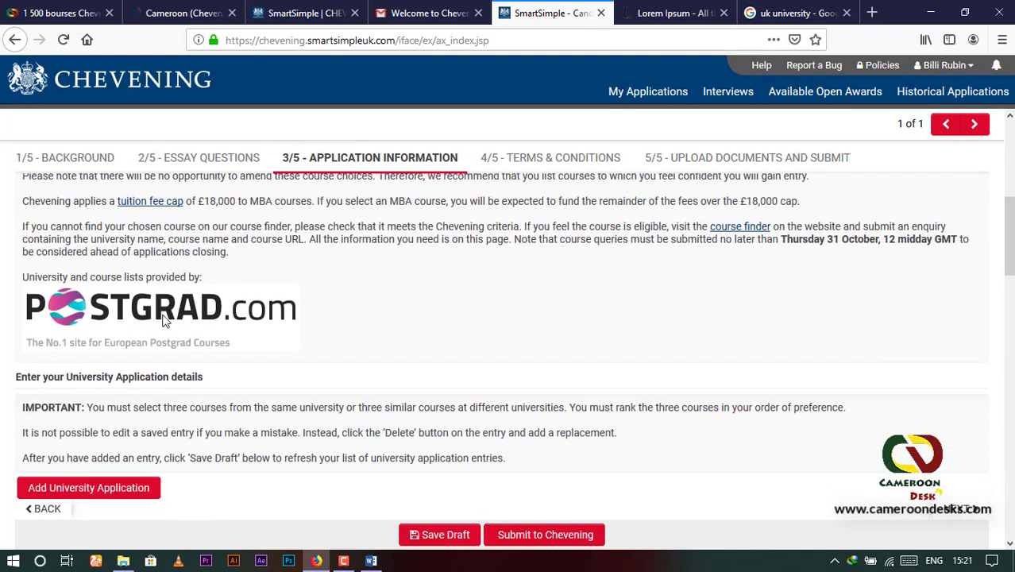